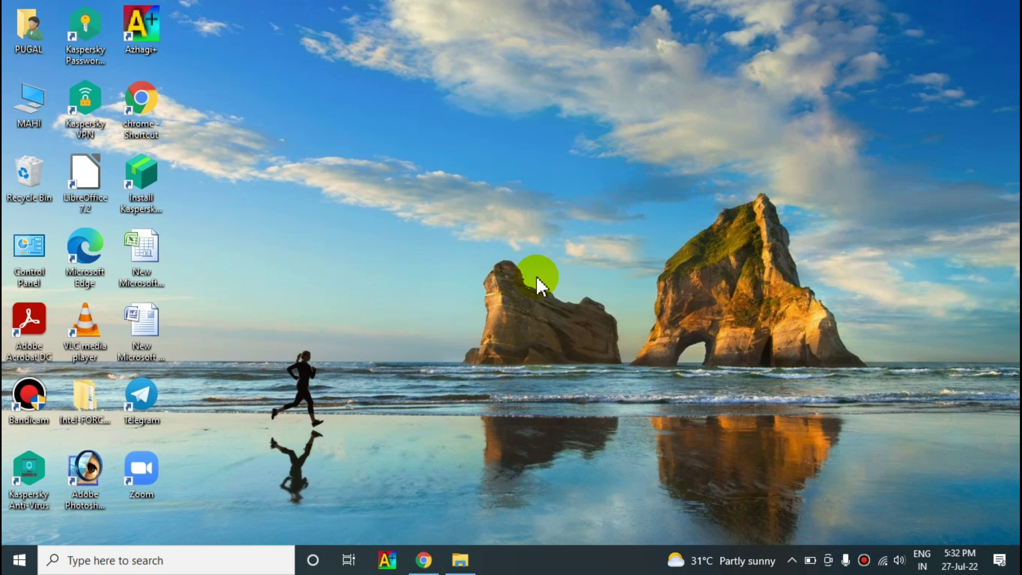
- Restore the Chrome window with the e-Filing tax payment page from the taskbar
click(421, 565)
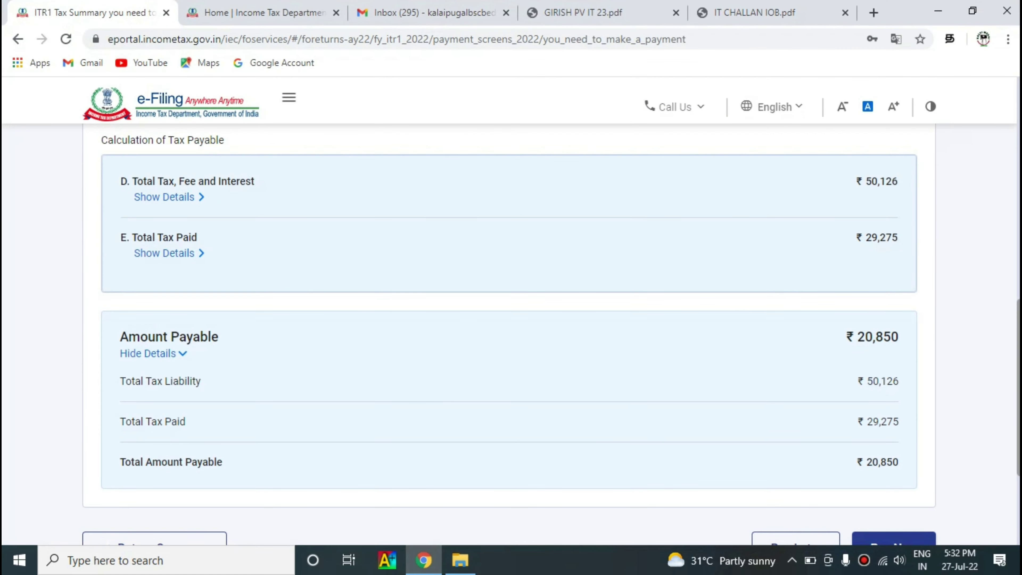
scroll(981, 258, up, 10)
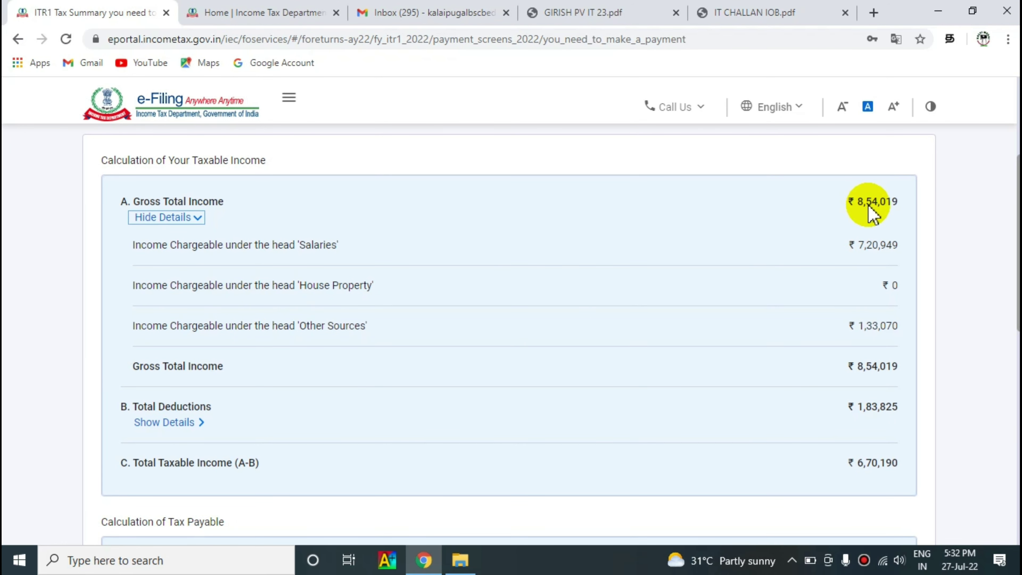
click(616, 17)
scroll(506, 328, up, 15)
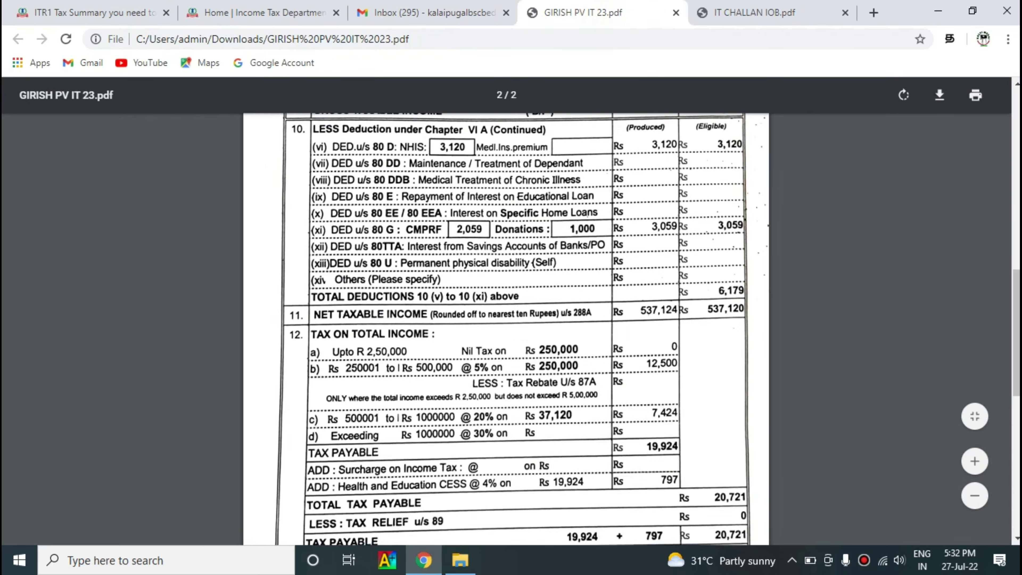
click(1016, 133)
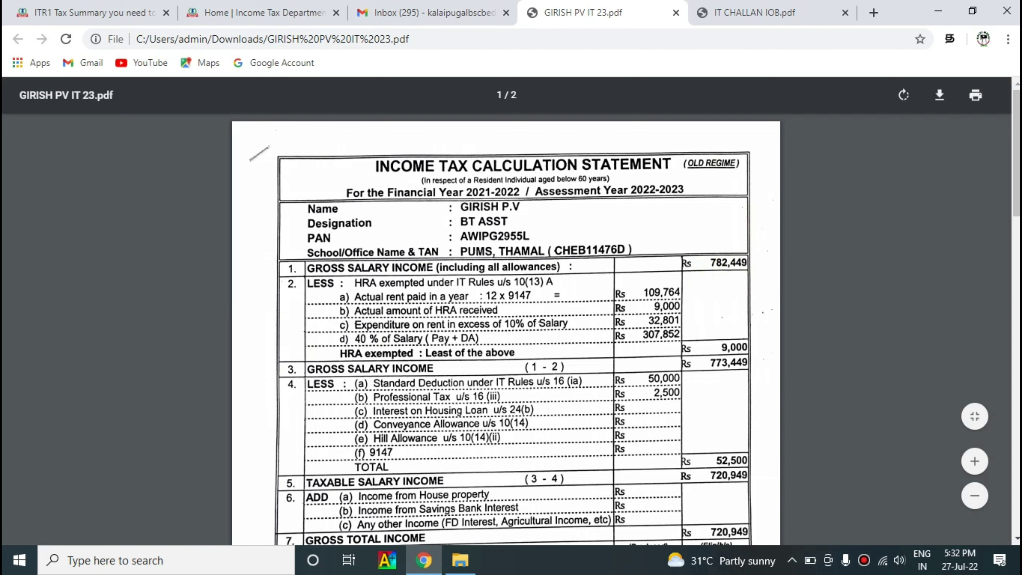
scroll(753, 269, down, 10)
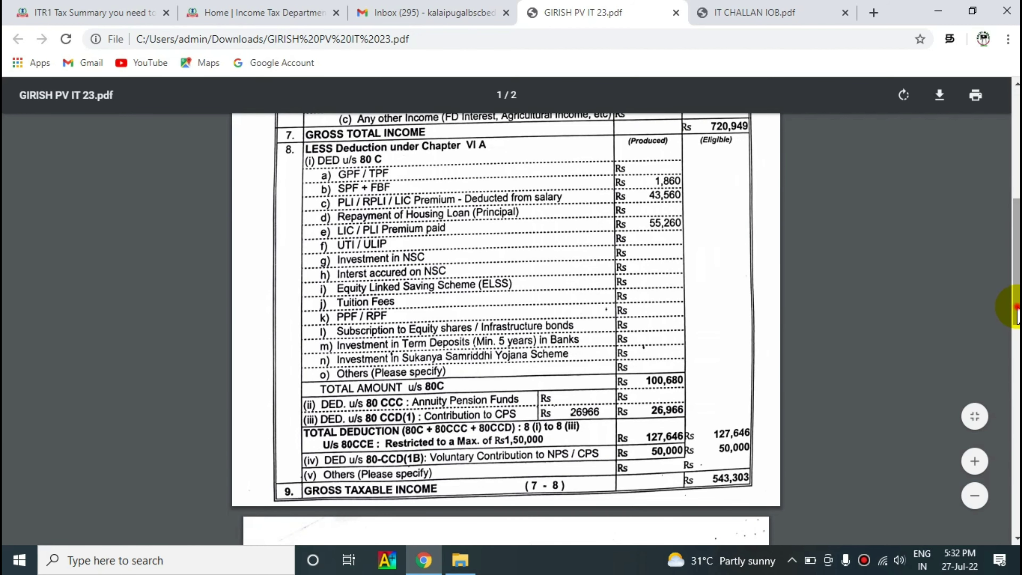
scroll(1016, 314, down, 10)
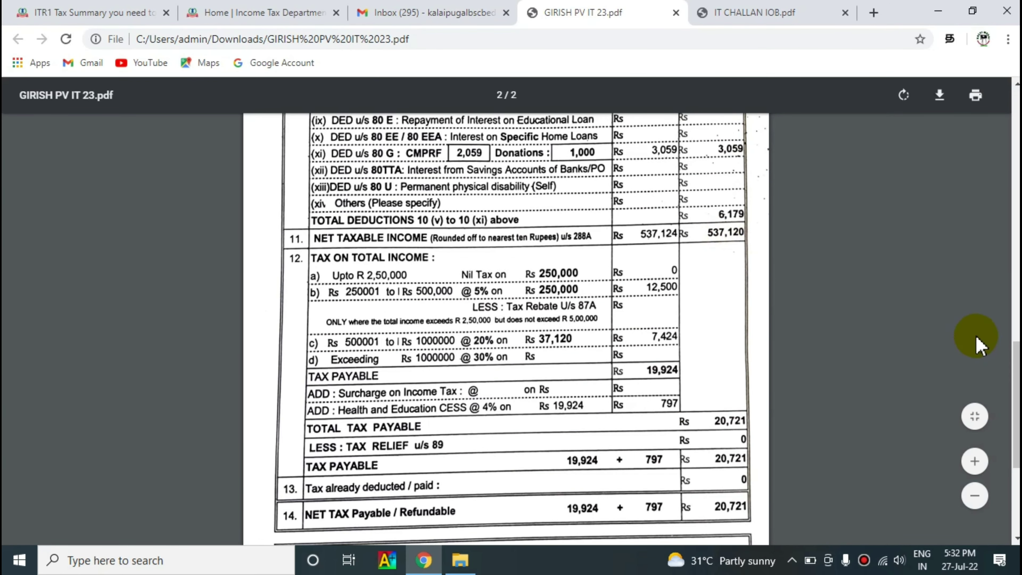
scroll(1015, 402, down, 5)
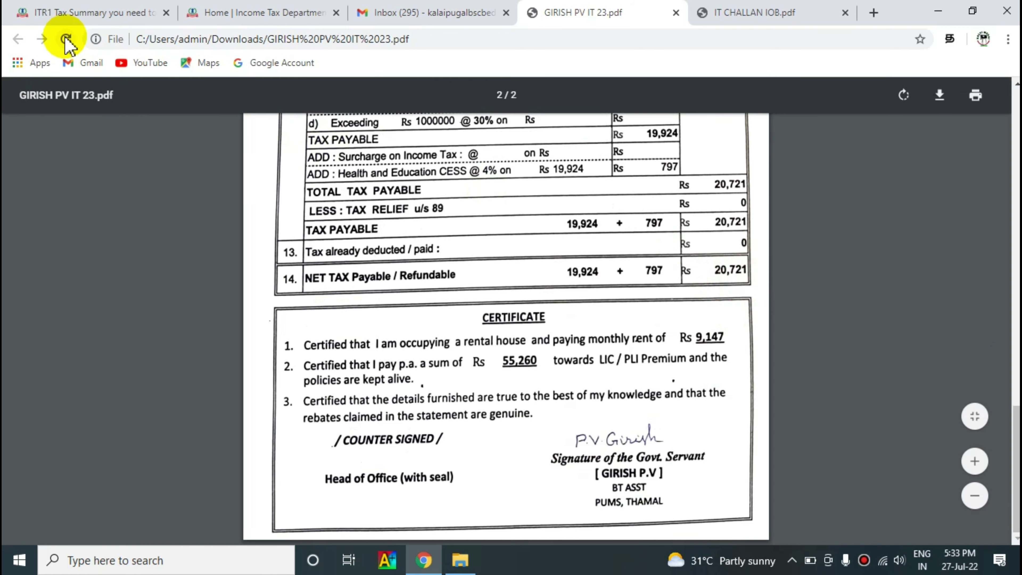
click(85, 15)
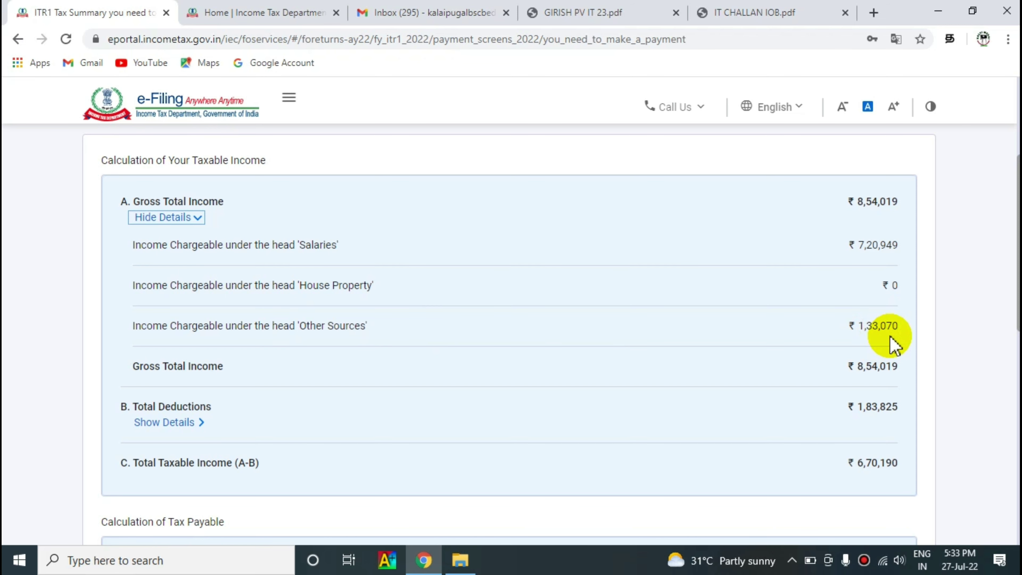
- Review the tax computation PDF to compare against the portal figures
click(603, 17)
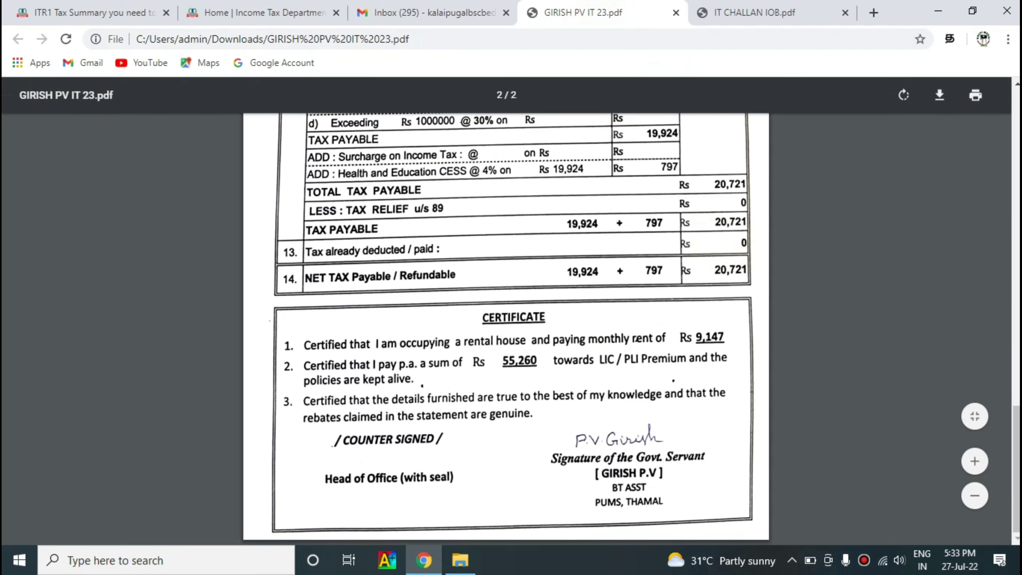
scroll(989, 262, up, 5)
scroll(507, 328, up, 10)
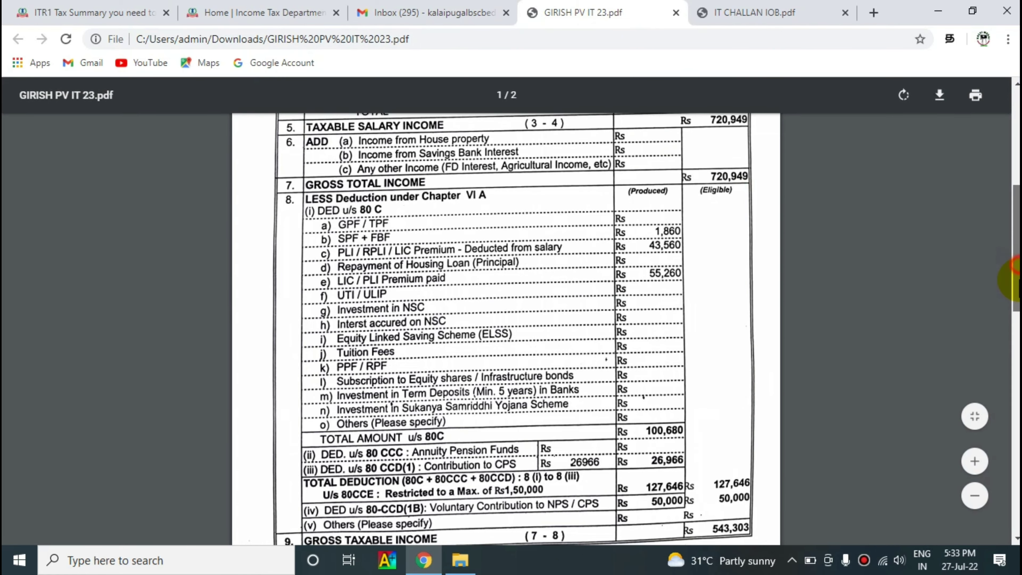
scroll(1012, 264, down, 1)
scroll(1013, 312, down, 9)
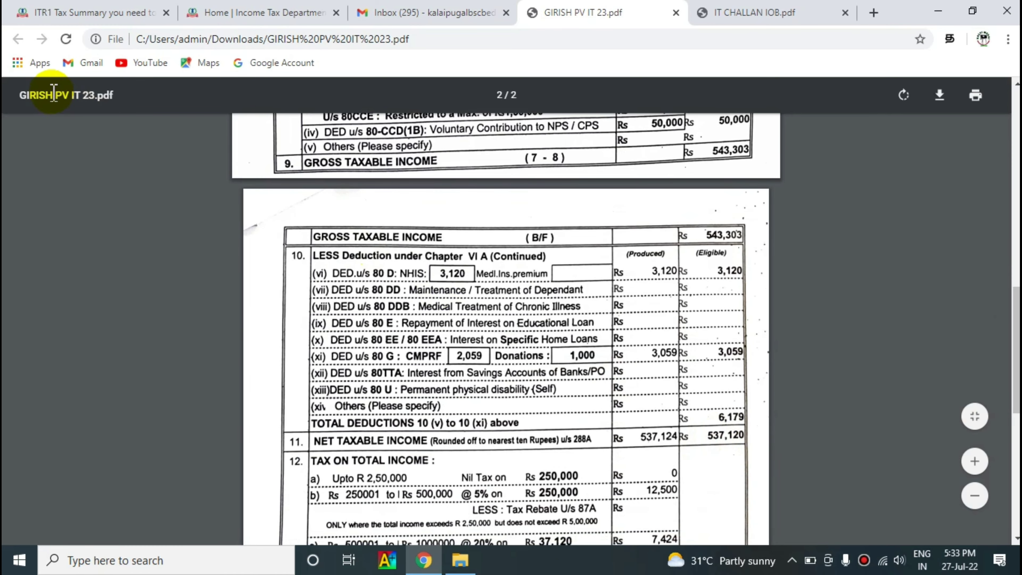
- Expand Total Tax Paid on the ITR1 summary to show TDS of ₹20,721 and ₹8,554
click(72, 13)
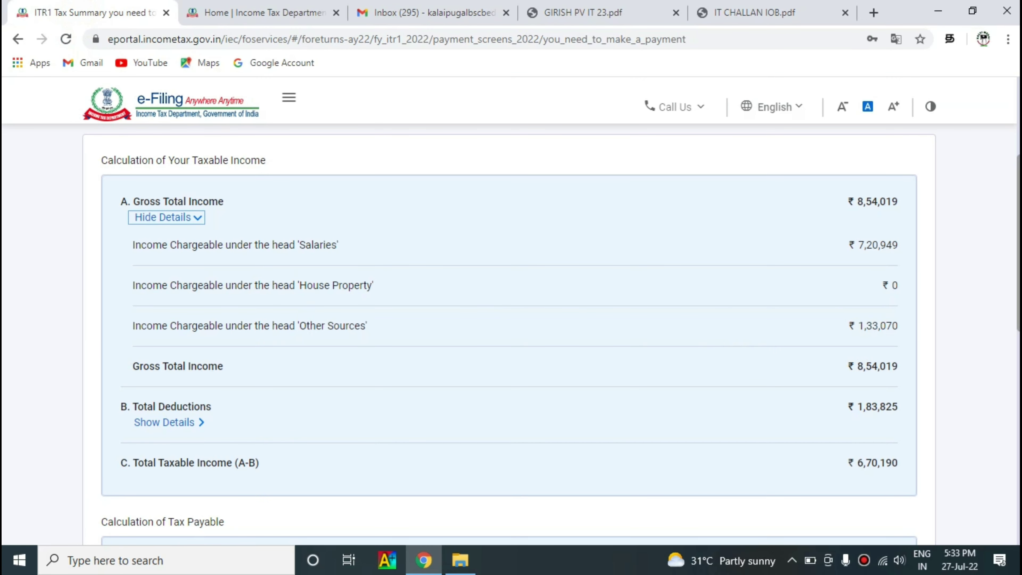
scroll(511, 334, down, 6)
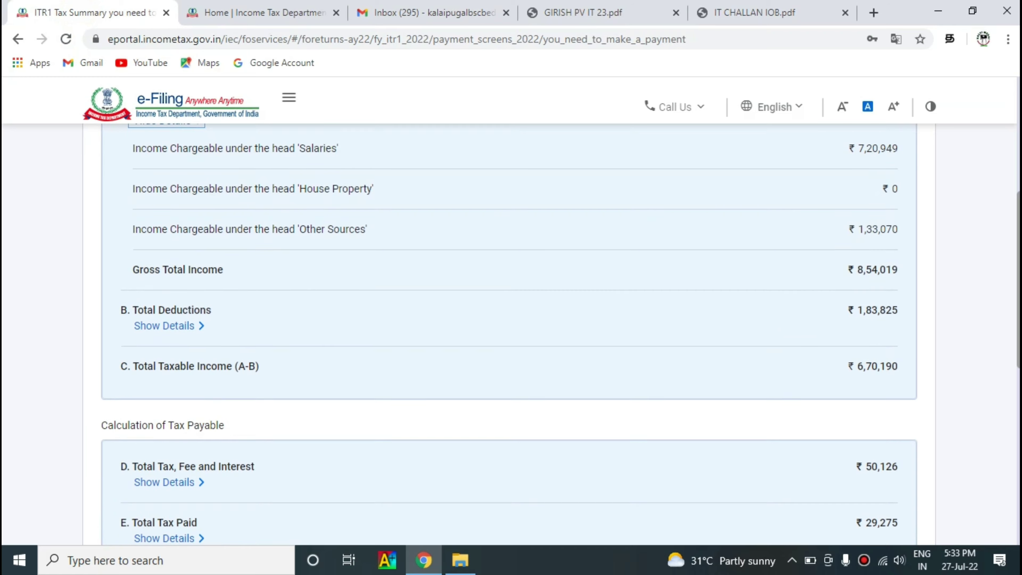
scroll(510, 334, down, 1)
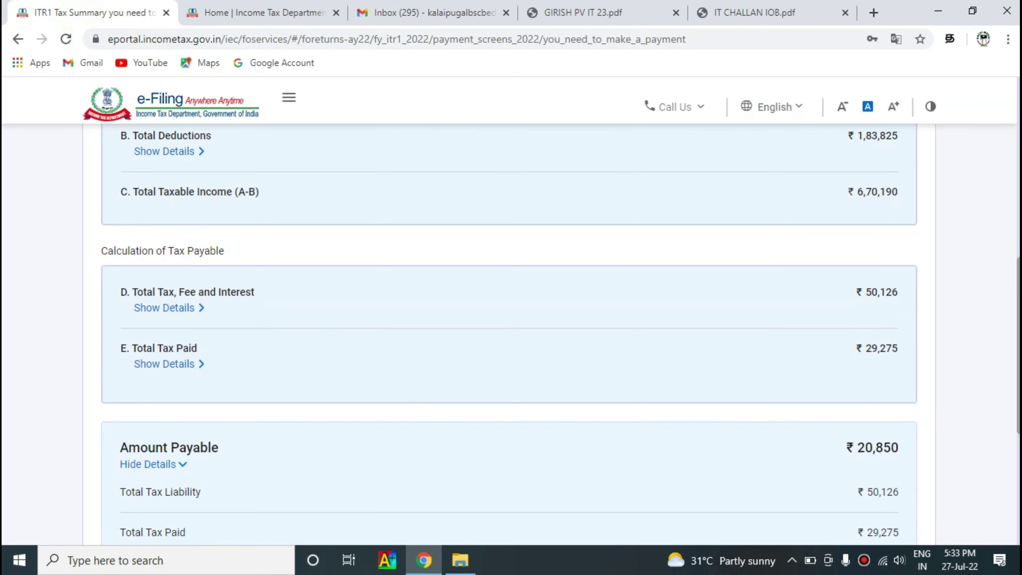
click(164, 363)
scroll(545, 348, down, 5)
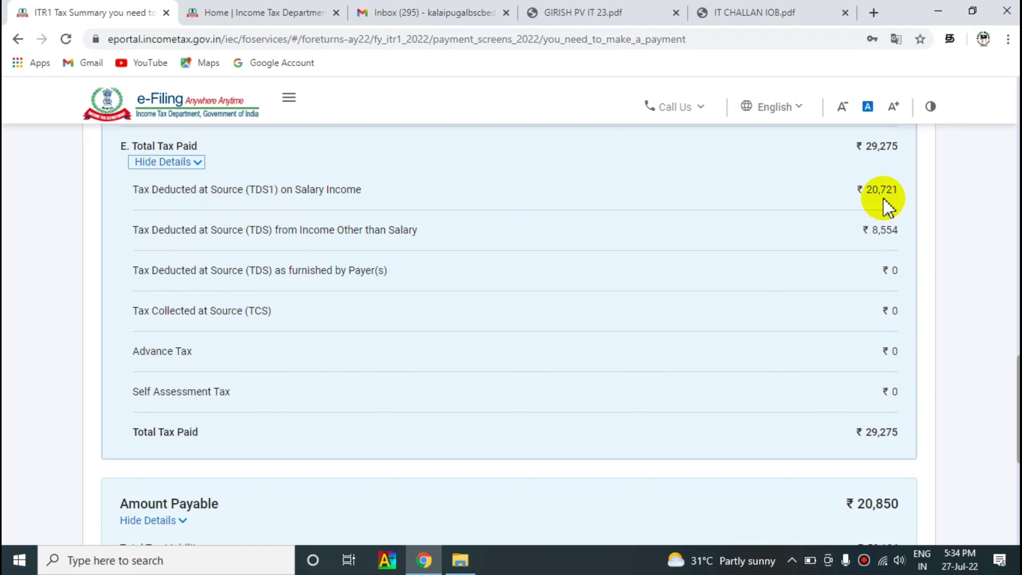
- Recheck the PDF, then start payment of the ₹20,850 tax payable with Pay Now
click(586, 13)
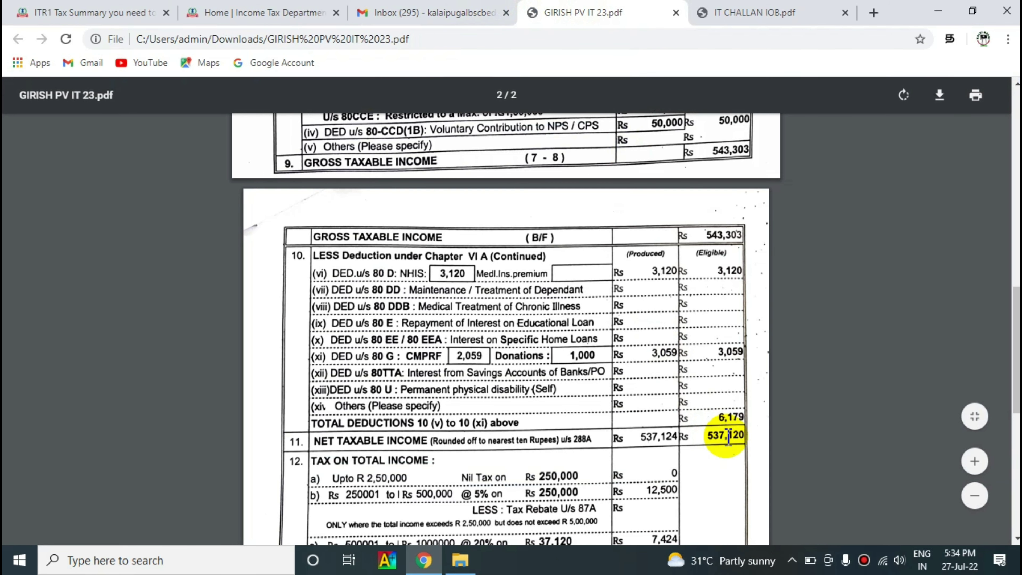
scroll(1018, 402, down, 6)
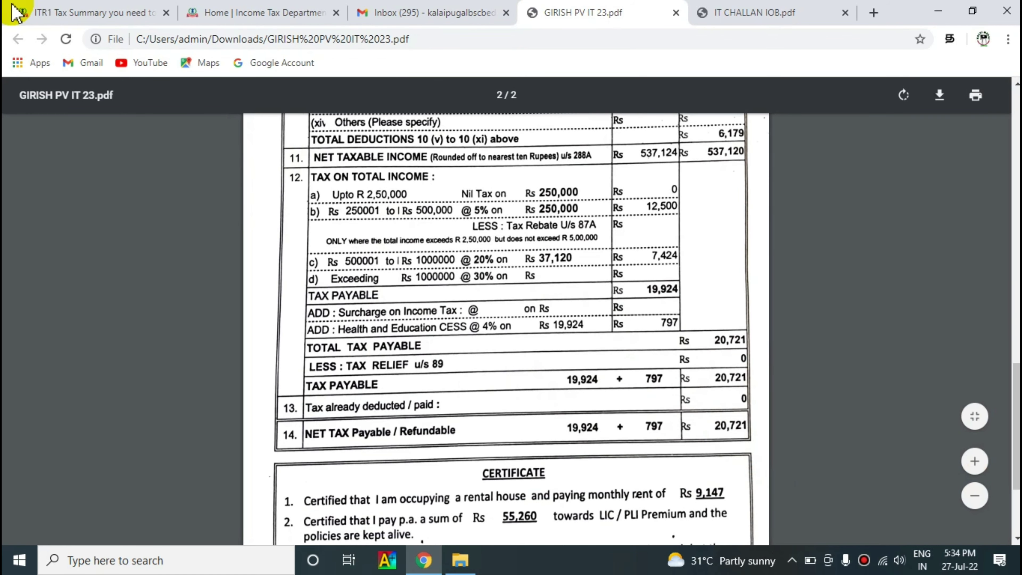
click(63, 12)
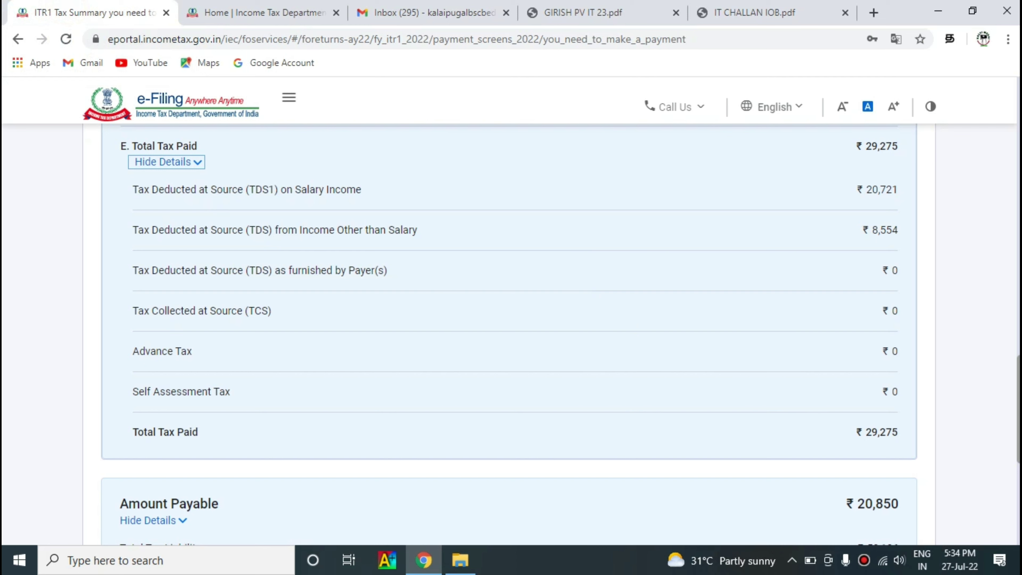
scroll(510, 334, down, 3)
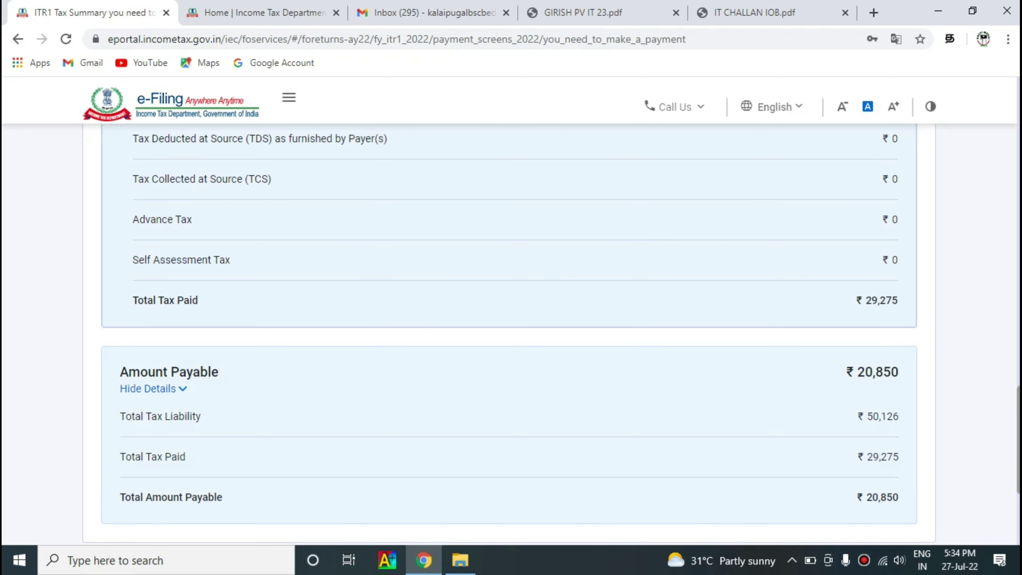
scroll(1016, 408, down, 5)
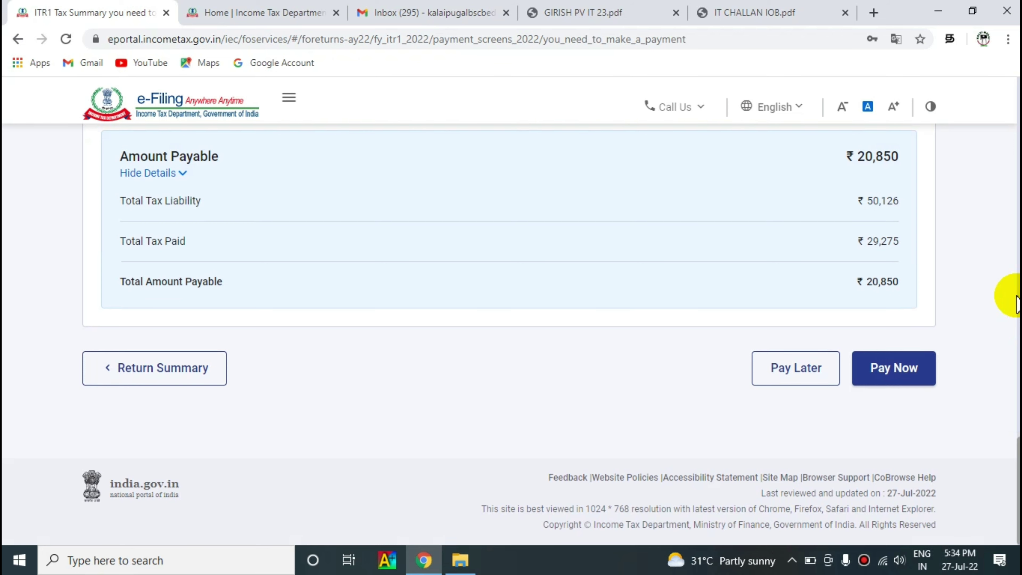
click(896, 373)
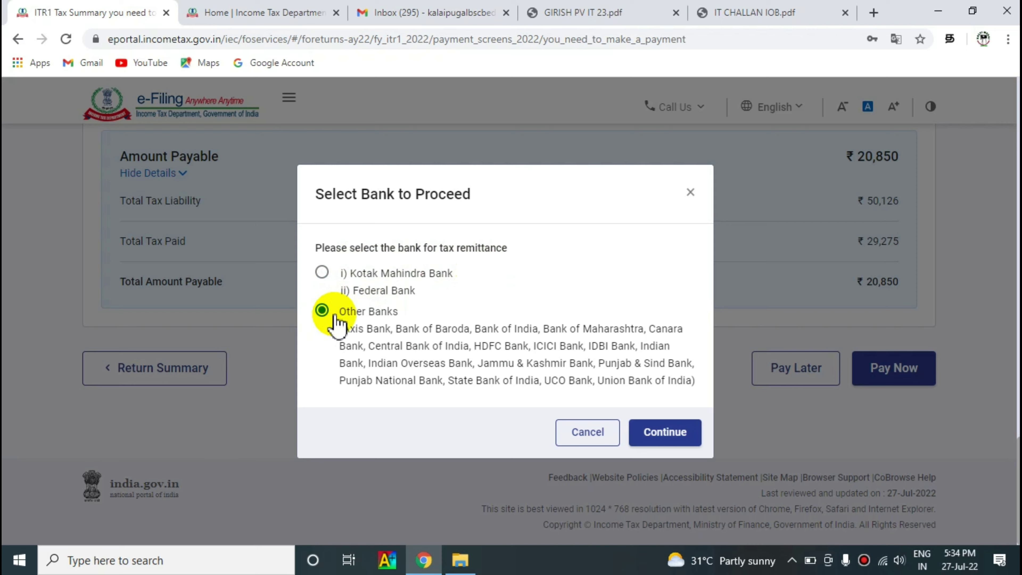
- Choose Other Banks and continue through the NSDL redirect to the ITNS 280 challan
click(654, 433)
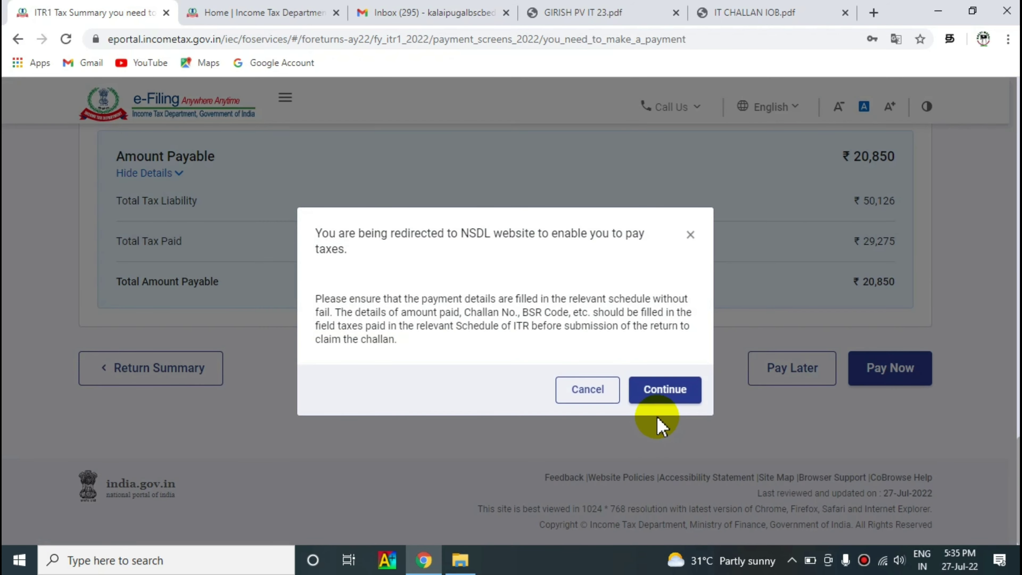
click(664, 396)
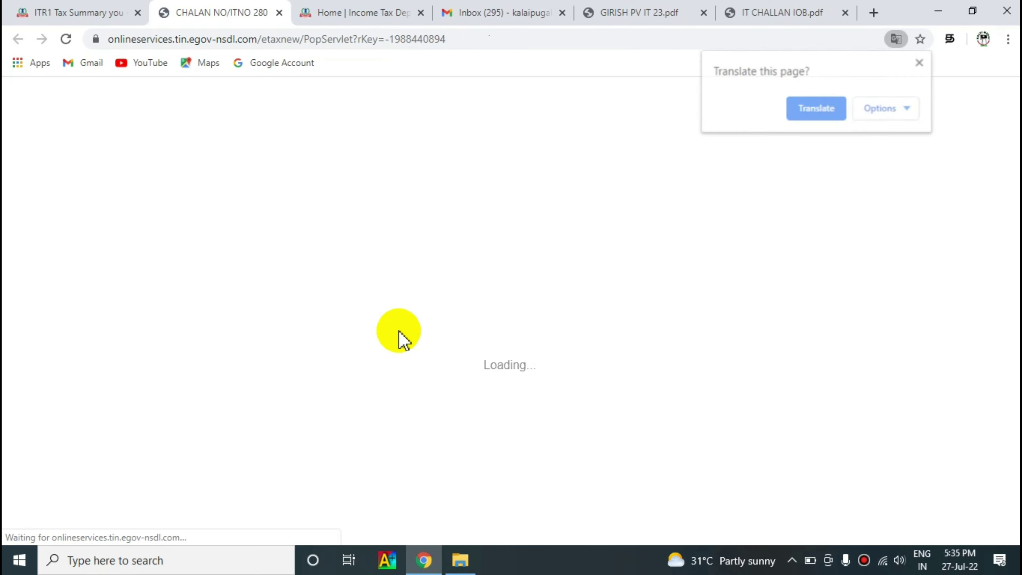
- Dismiss the translate prompt and choose Indian Overseas Bank for net-banking payment
click(920, 63)
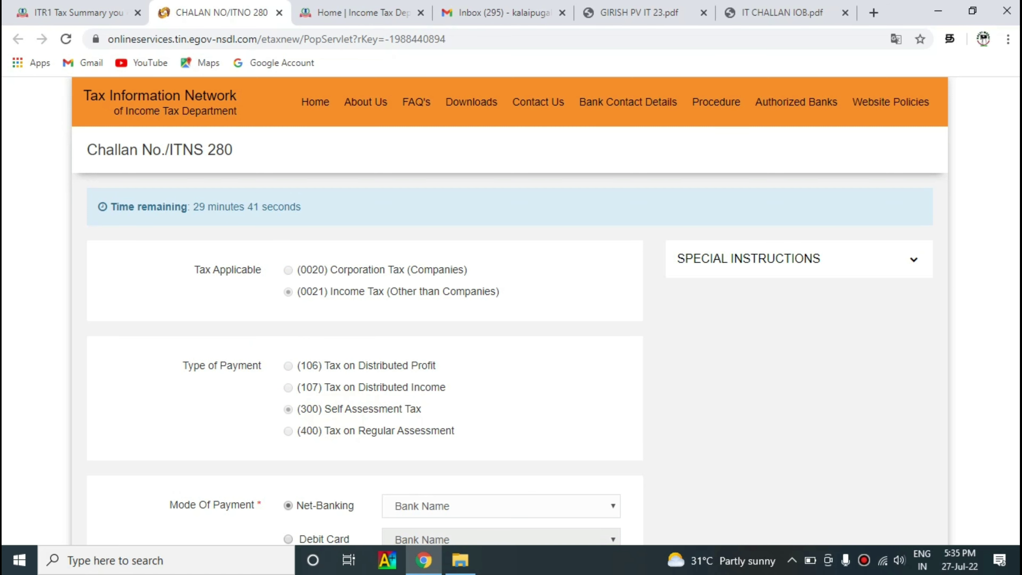
scroll(1003, 303, down, 5)
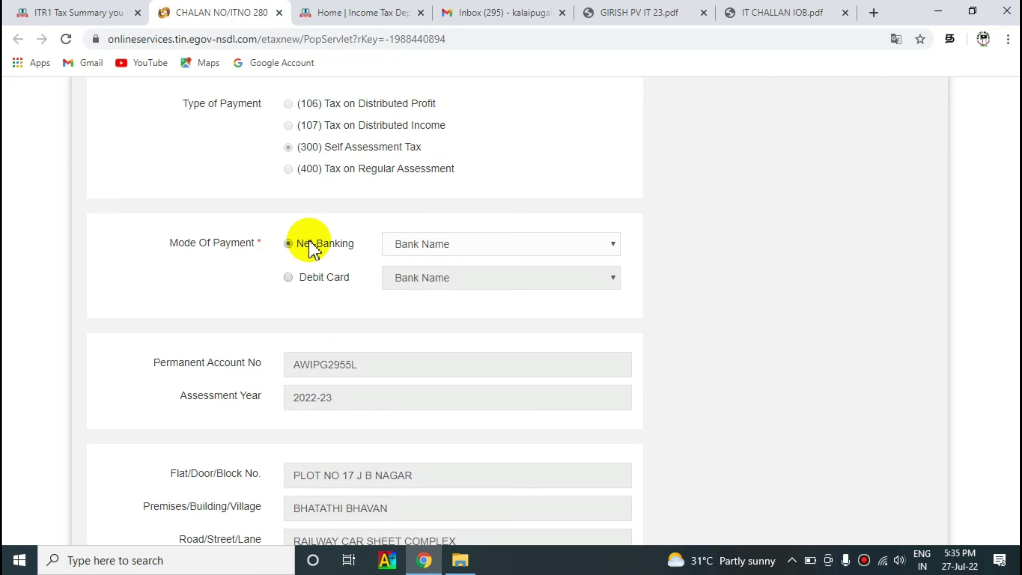
click(484, 246)
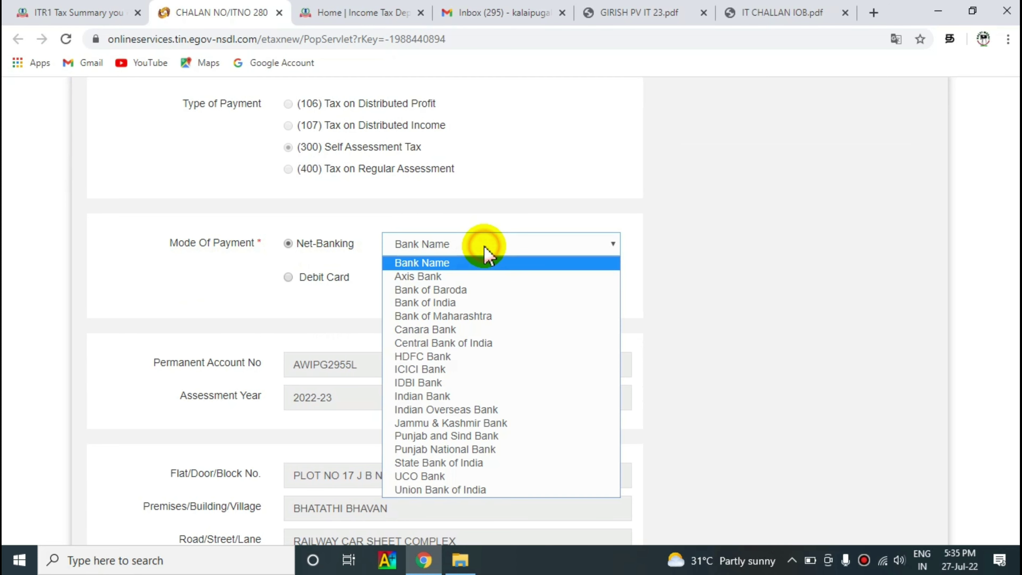
click(475, 410)
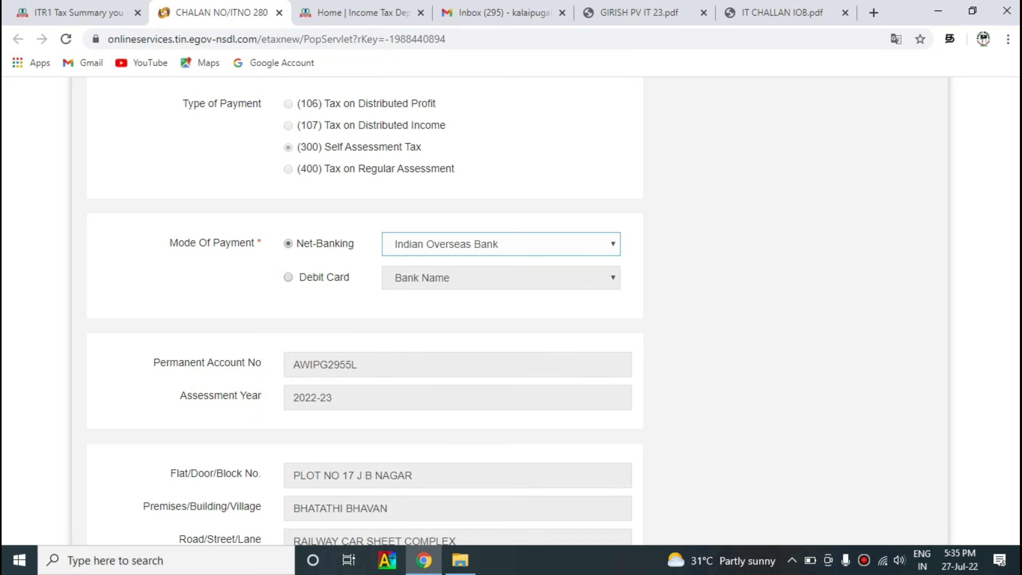
- Enter the captcha and submit the challan for confirmation
scroll(365, 318, down, 5)
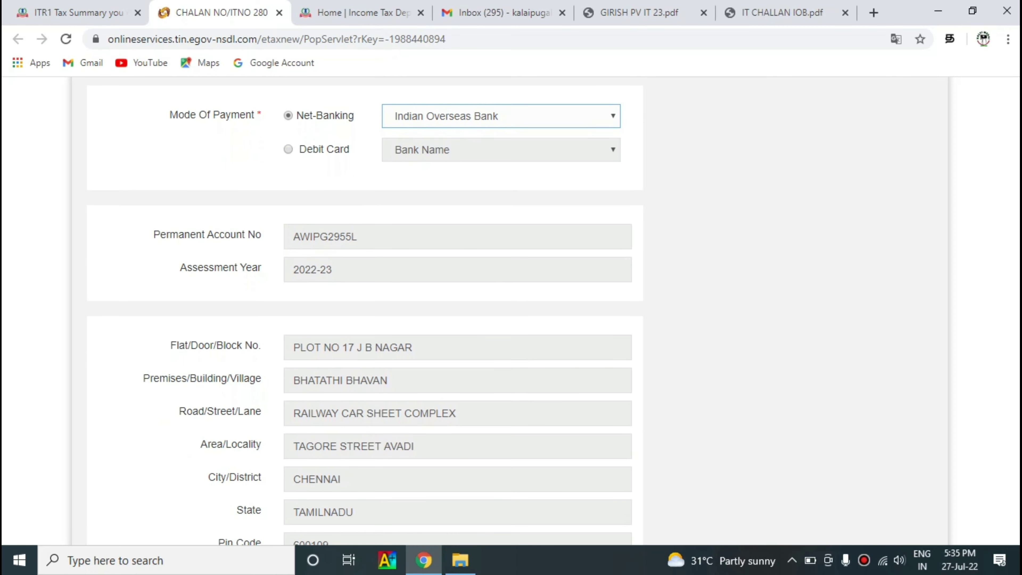
scroll(828, 412, down, 6)
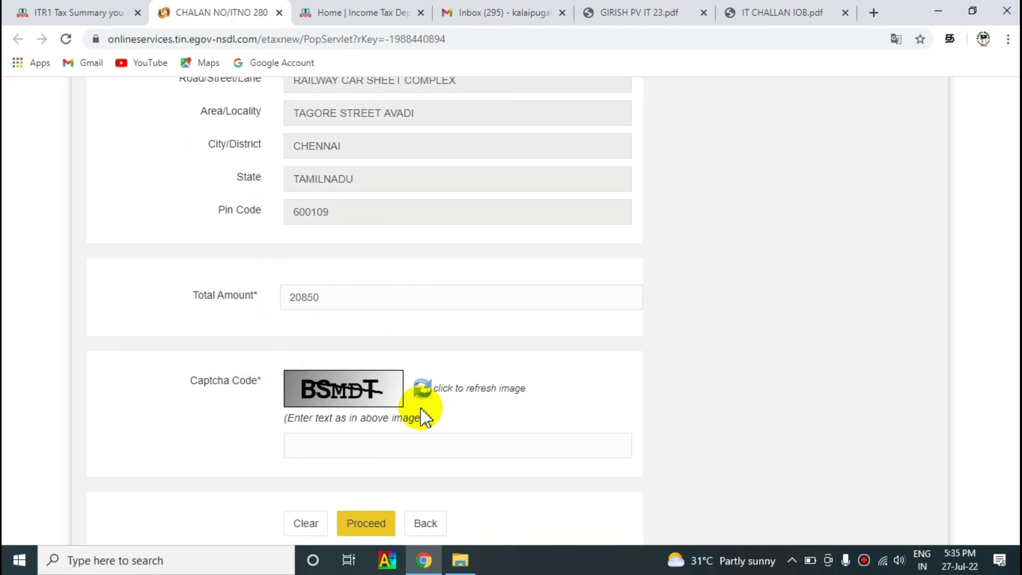
click(339, 444)
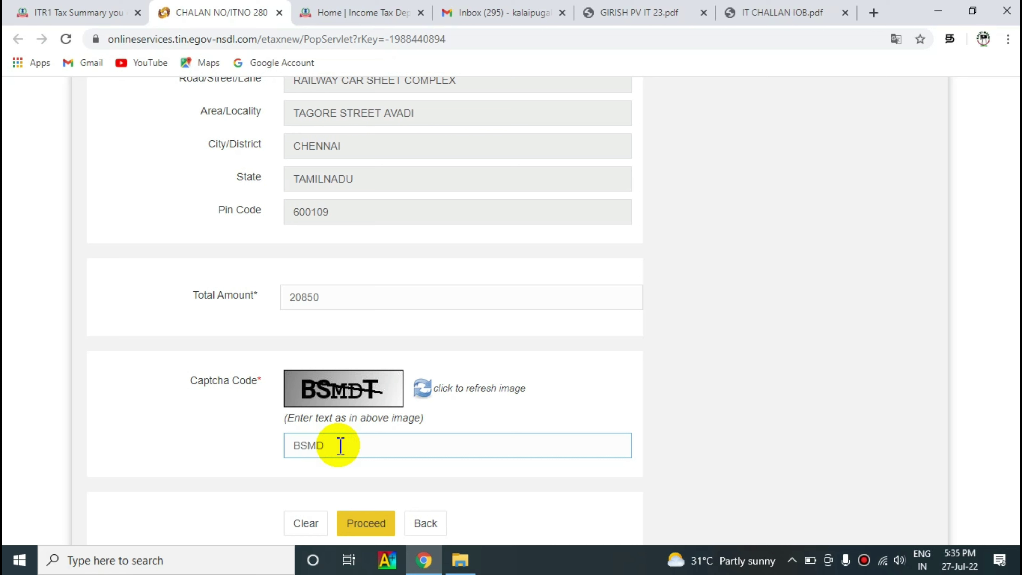
click(363, 525)
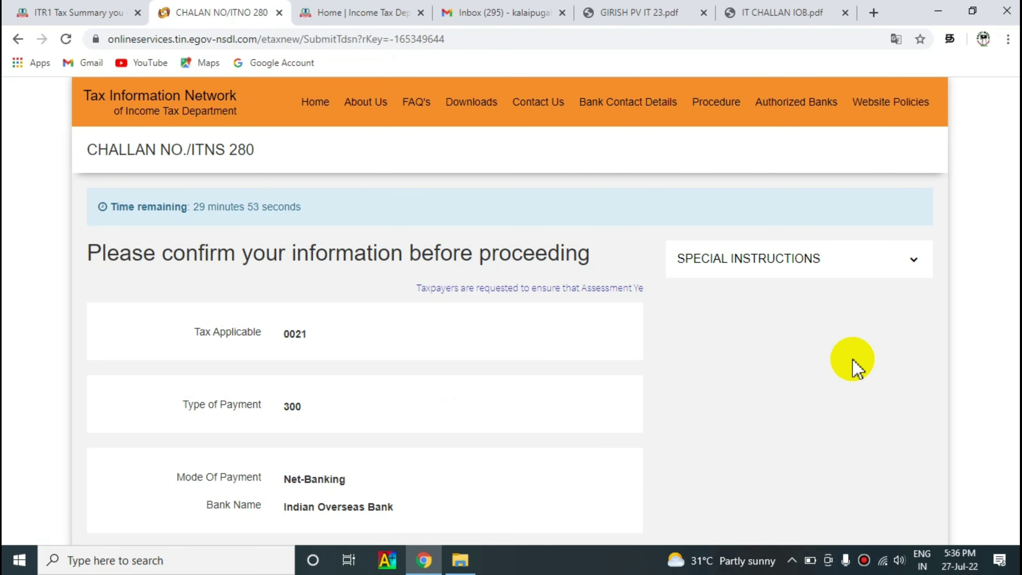
- Review the ITNS 280 confirmation details and submit the challan to Indian Overseas Bank
scroll(510, 310, down, 4)
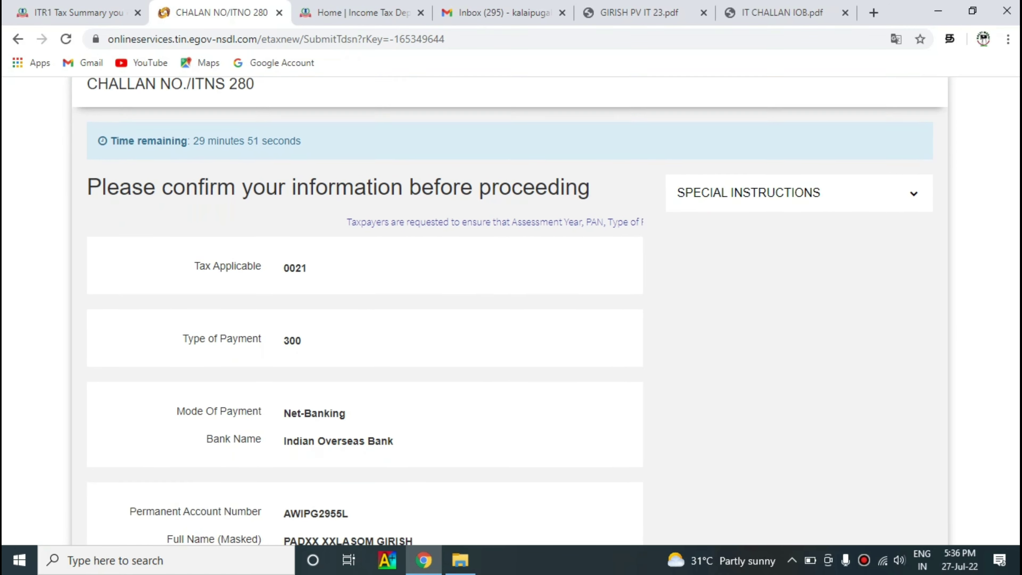
scroll(510, 310, down, 1)
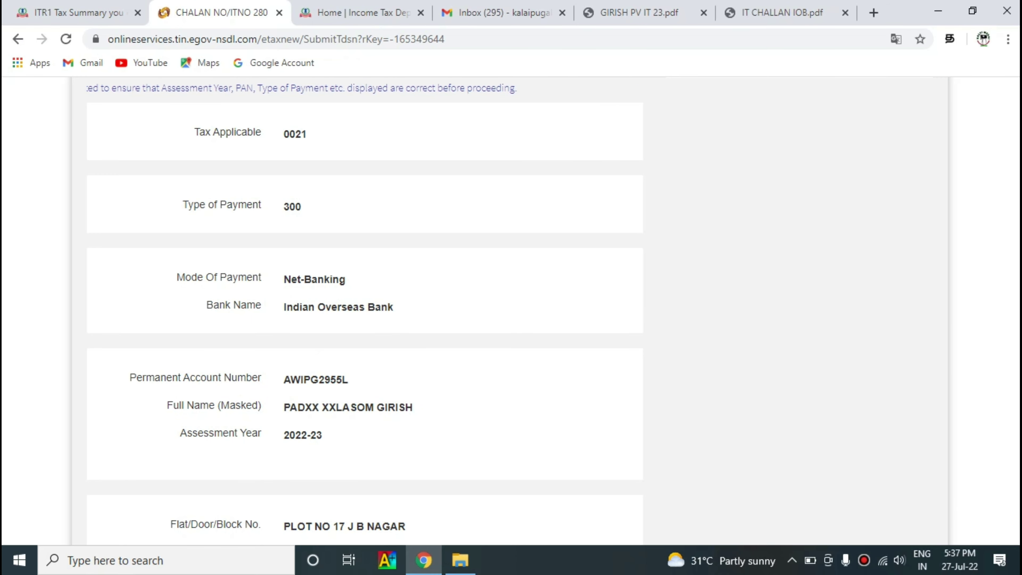
scroll(855, 360, down, 1)
scroll(522, 322, down, 3)
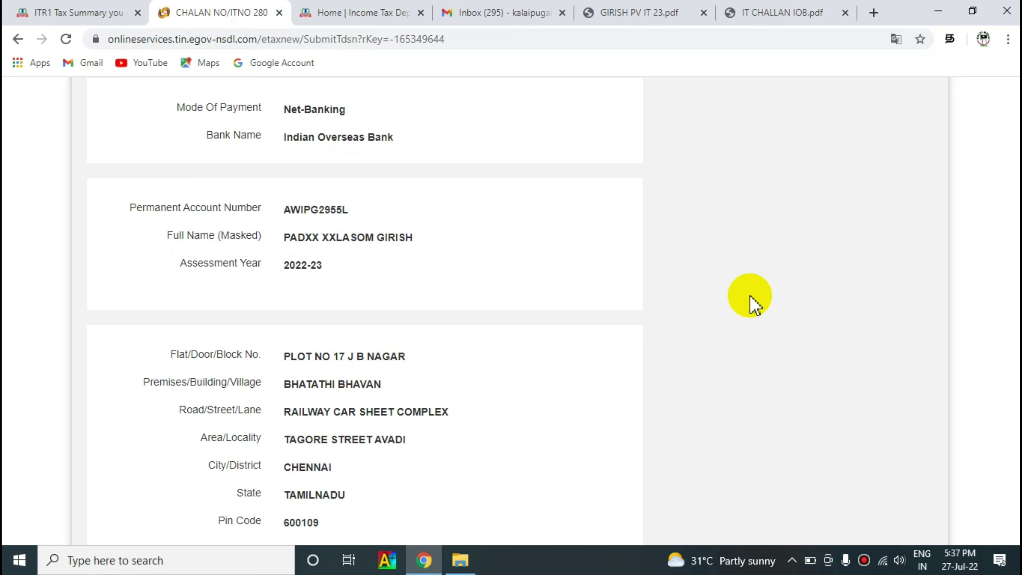
scroll(1010, 310, down, 5)
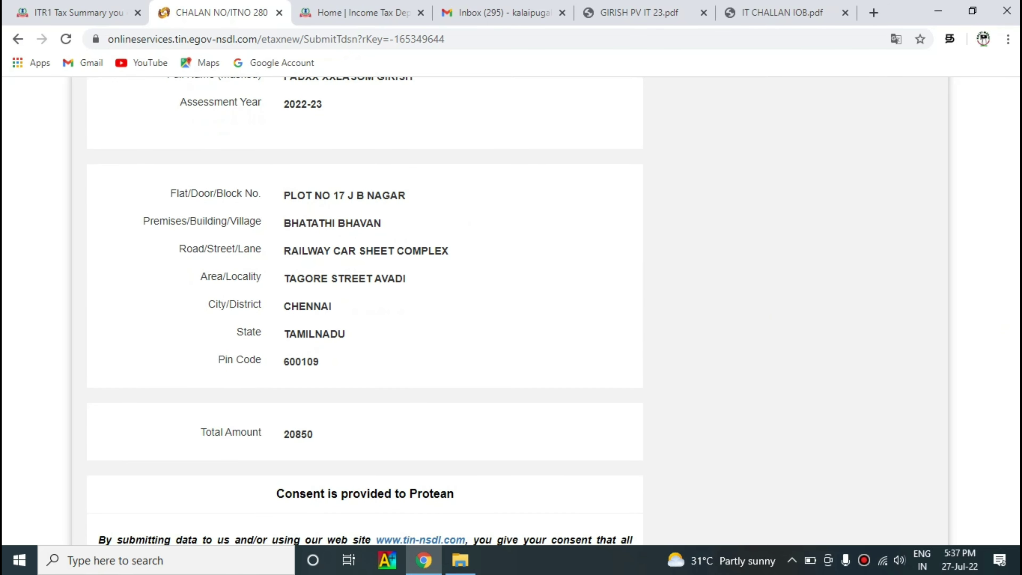
scroll(1003, 399, down, 1)
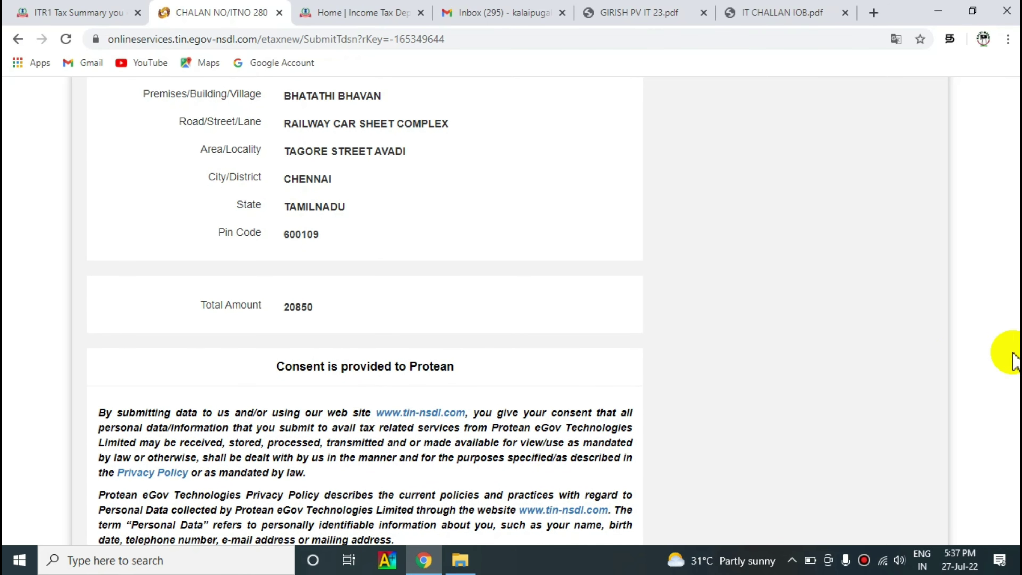
scroll(362, 322, down, 3)
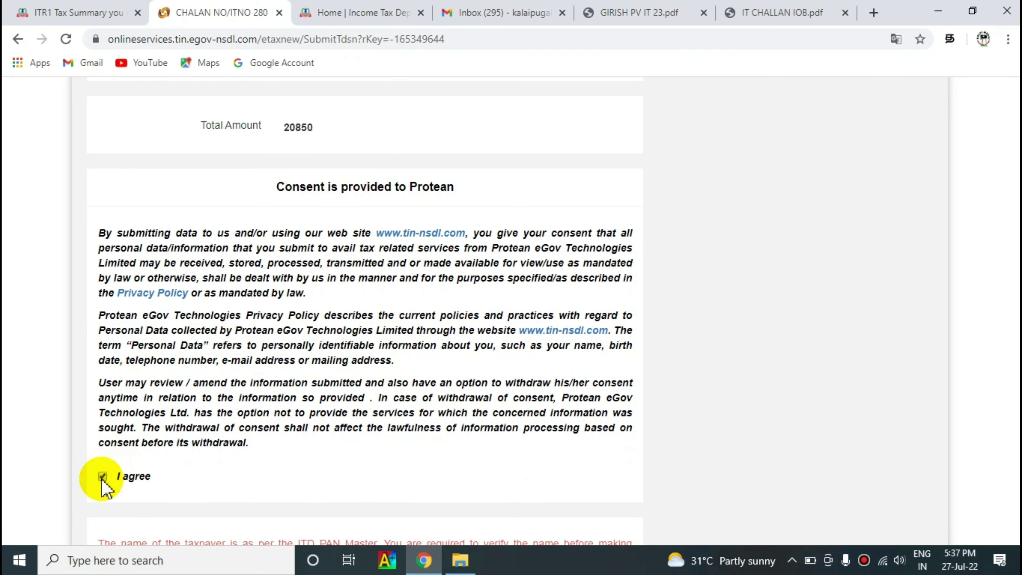
scroll(992, 396, down, 3)
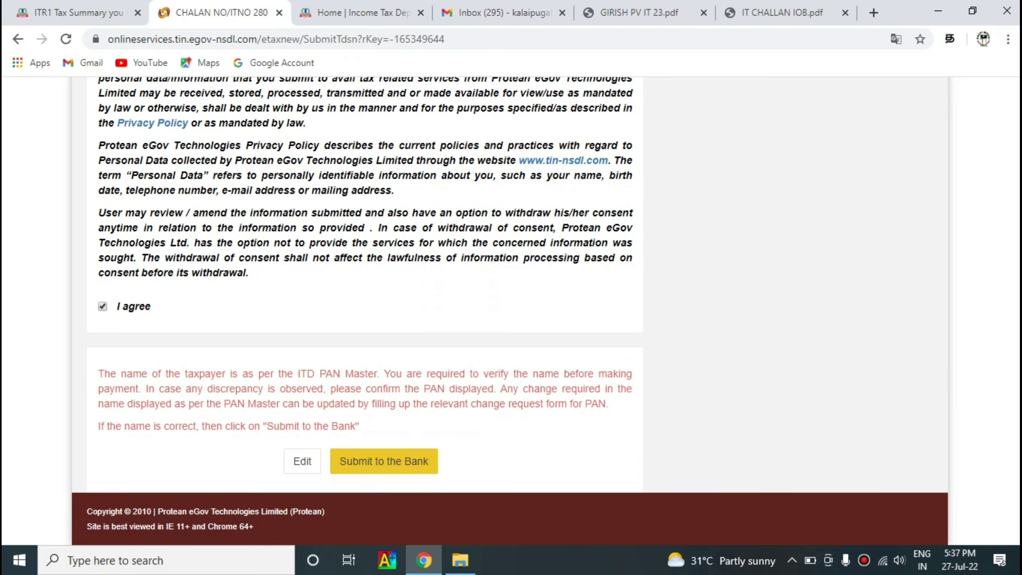
click(394, 467)
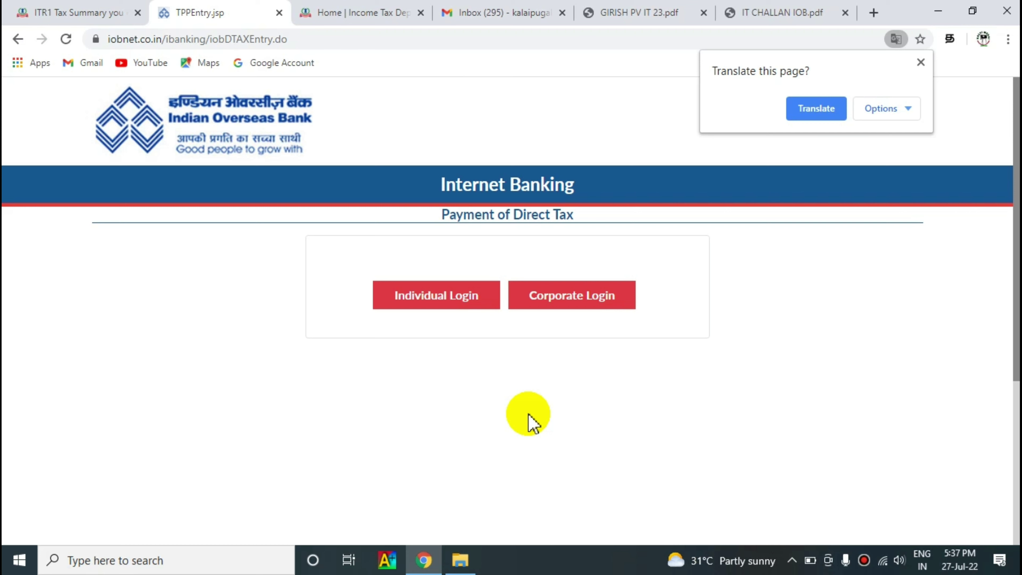
- Log in to IOB Internet Banking as an individual customer using the saved credentials
click(442, 302)
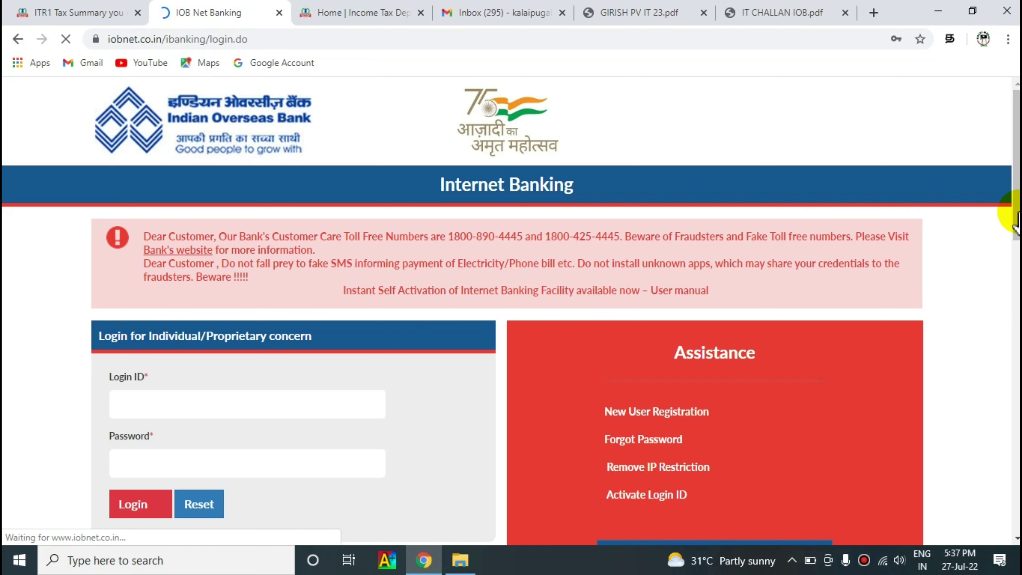
scroll(1015, 214, down, 1)
scroll(1015, 205, down, 3)
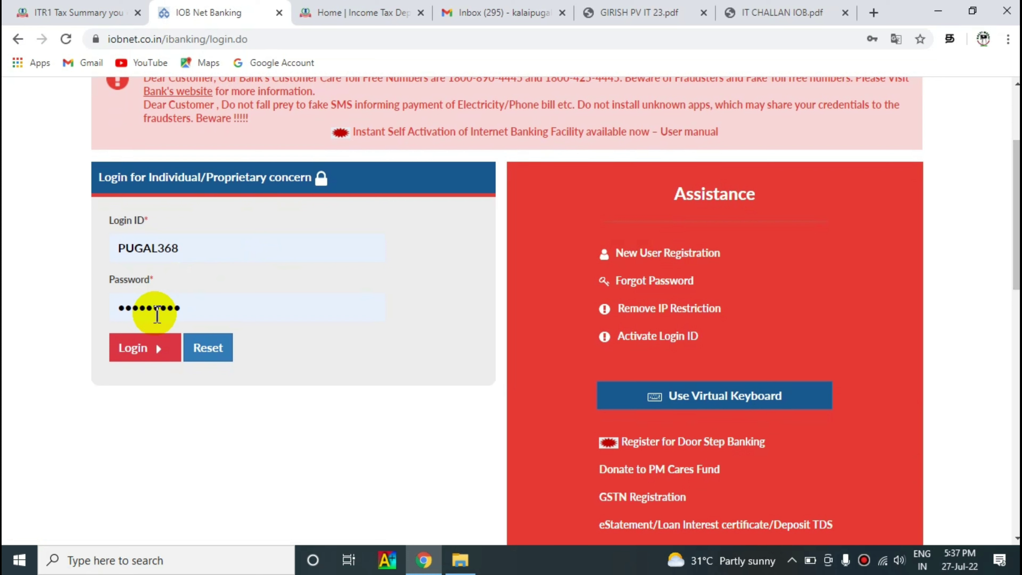
click(140, 352)
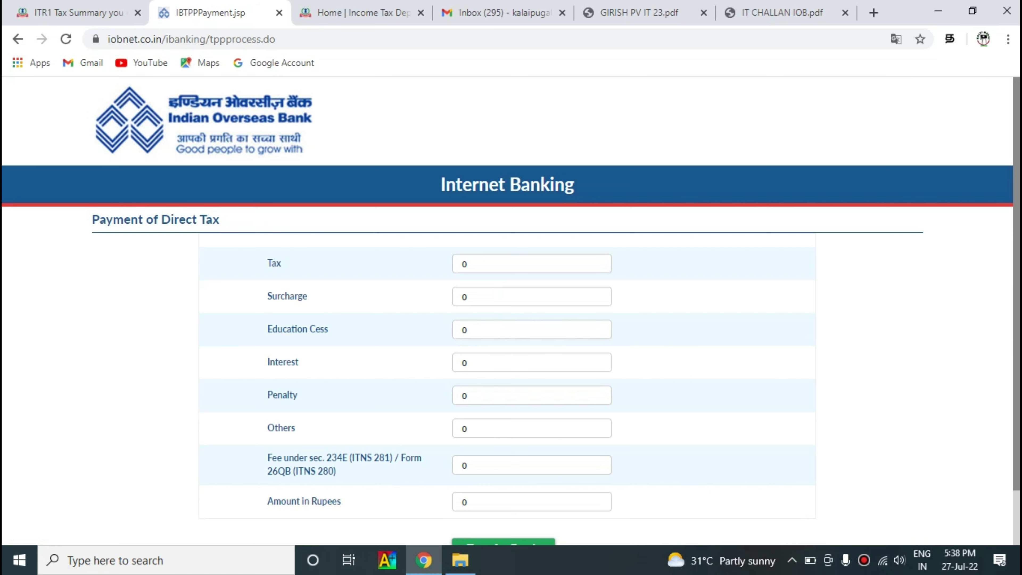
- Enter 20850 as the Tax amount so the total reads 20850, then submit it
scroll(1006, 306, down, 1)
scroll(577, 251, down, 1)
click(478, 220)
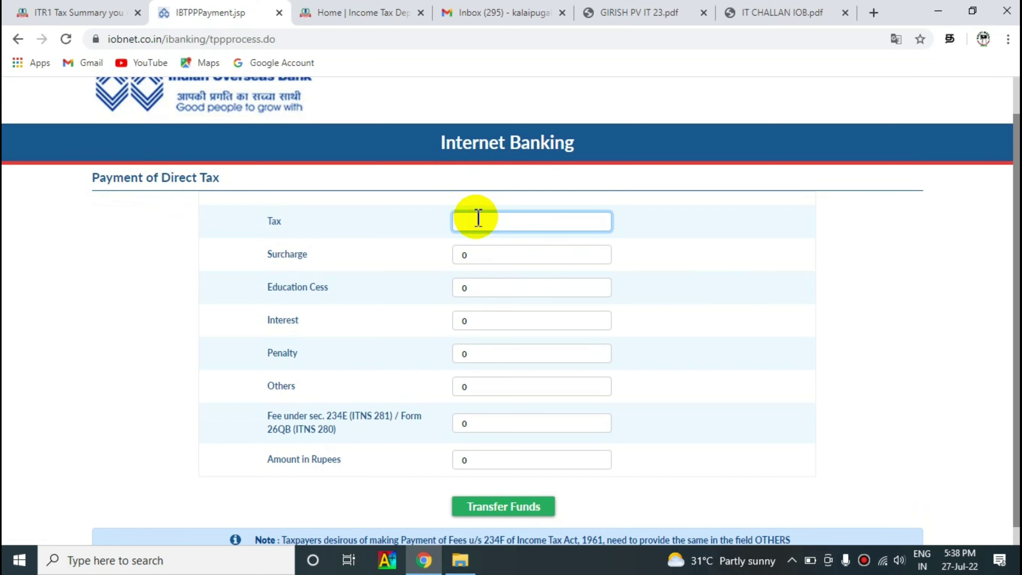
text(20850)
click(758, 316)
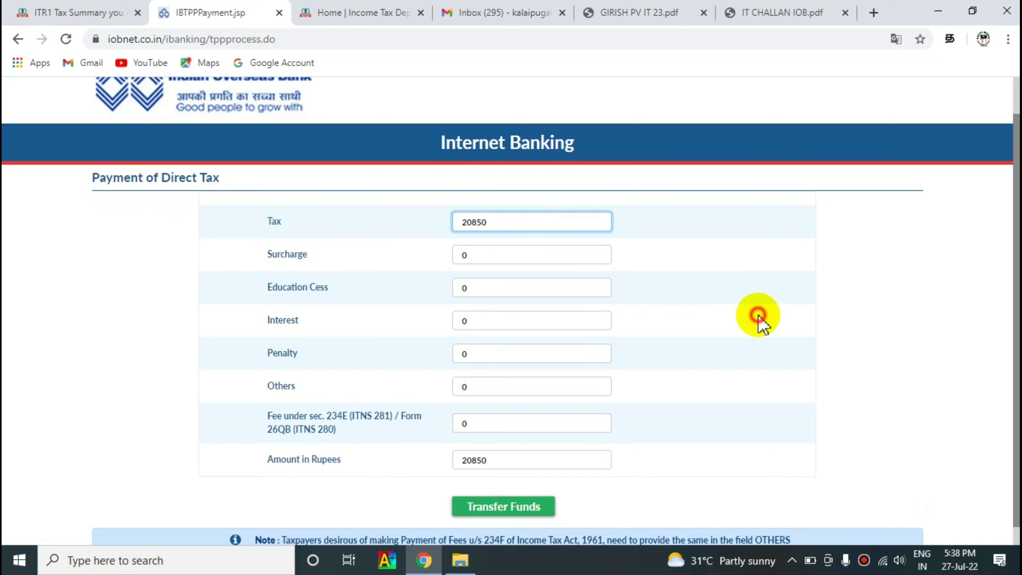
click(480, 290)
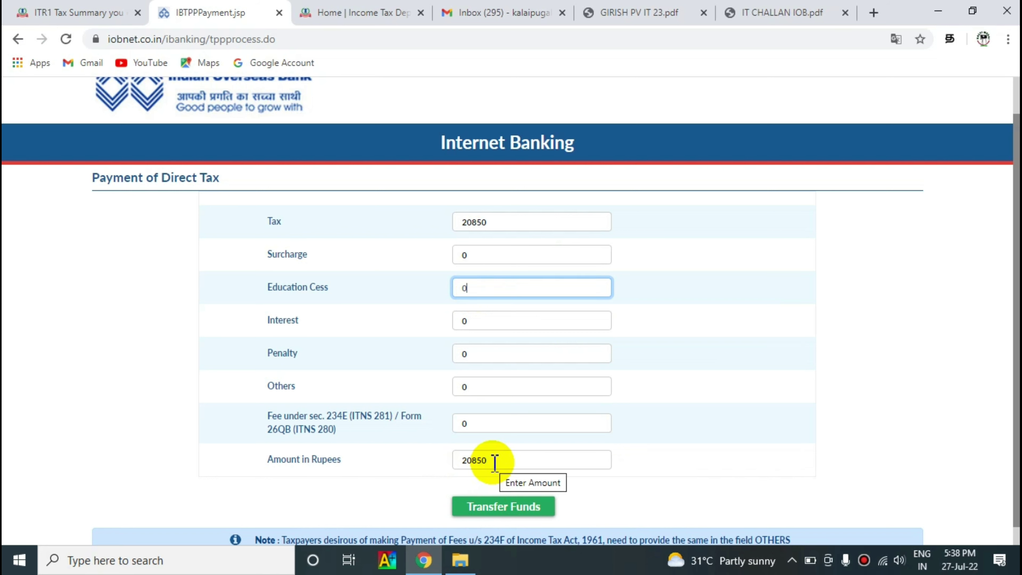
click(499, 508)
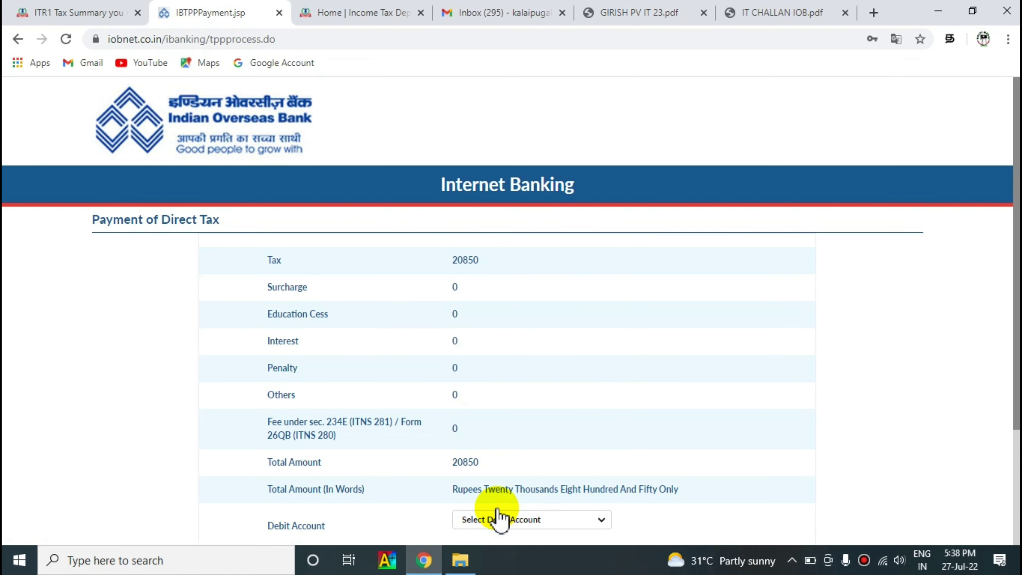
- Pick the debit account, enter the funds transfer PIN, and submit the payment for OTP verification
scroll(511, 306, down, 3)
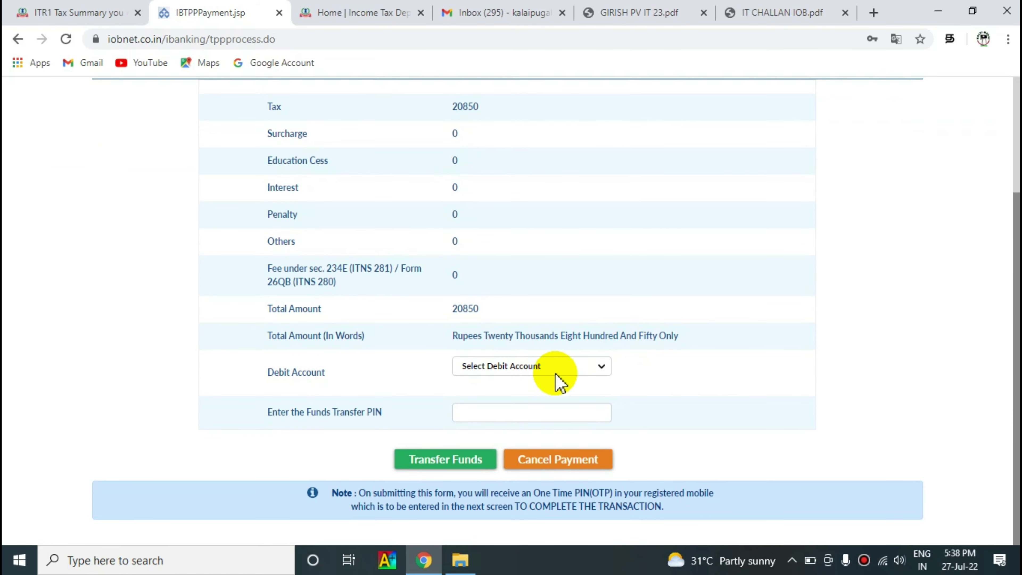
click(546, 367)
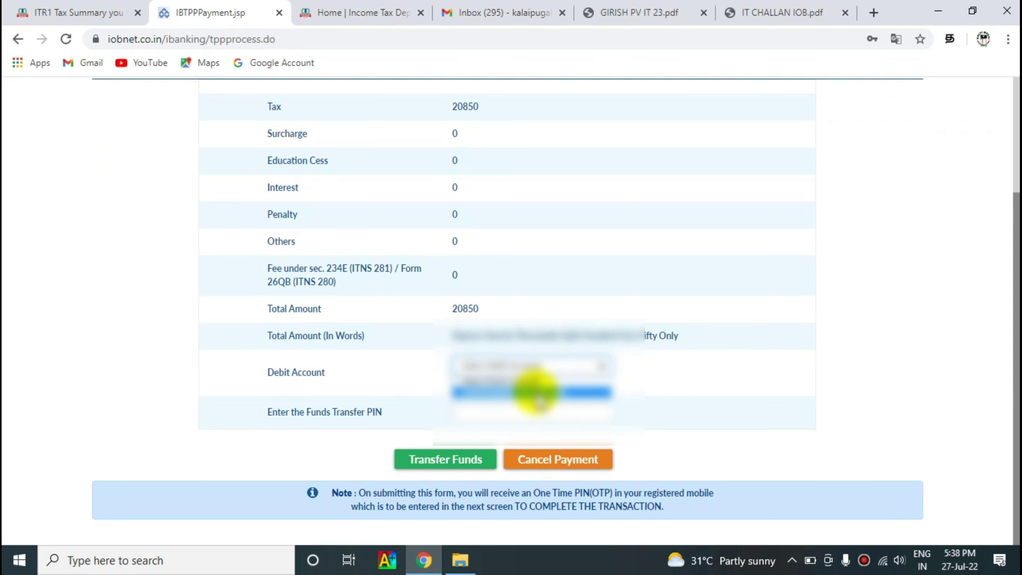
click(535, 391)
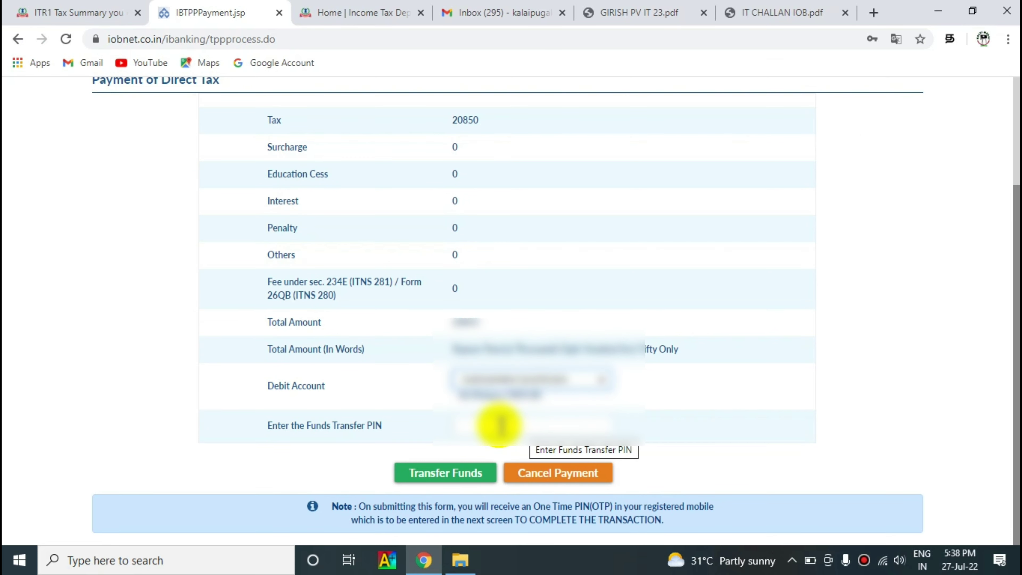
click(499, 425)
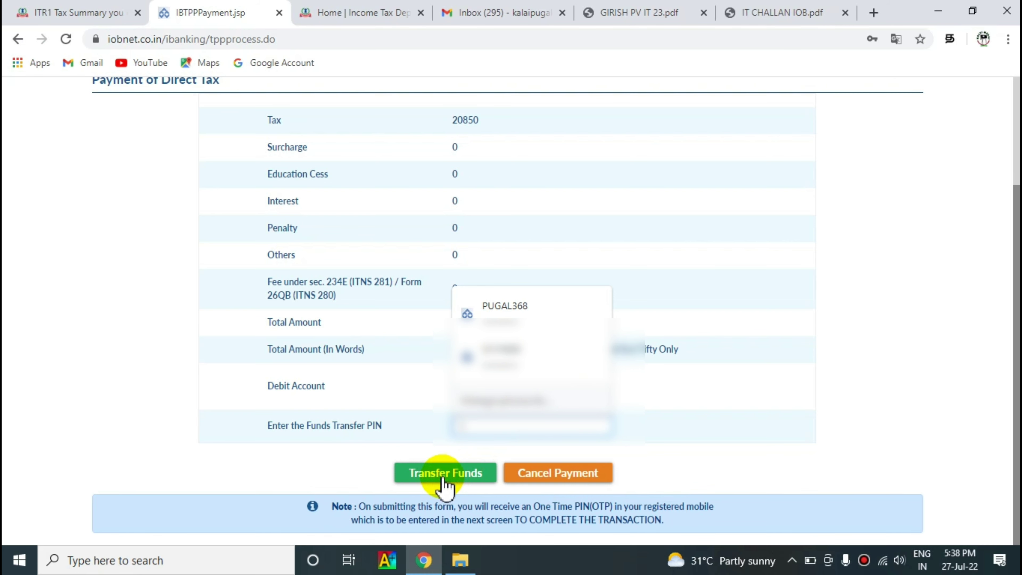
click(872, 381)
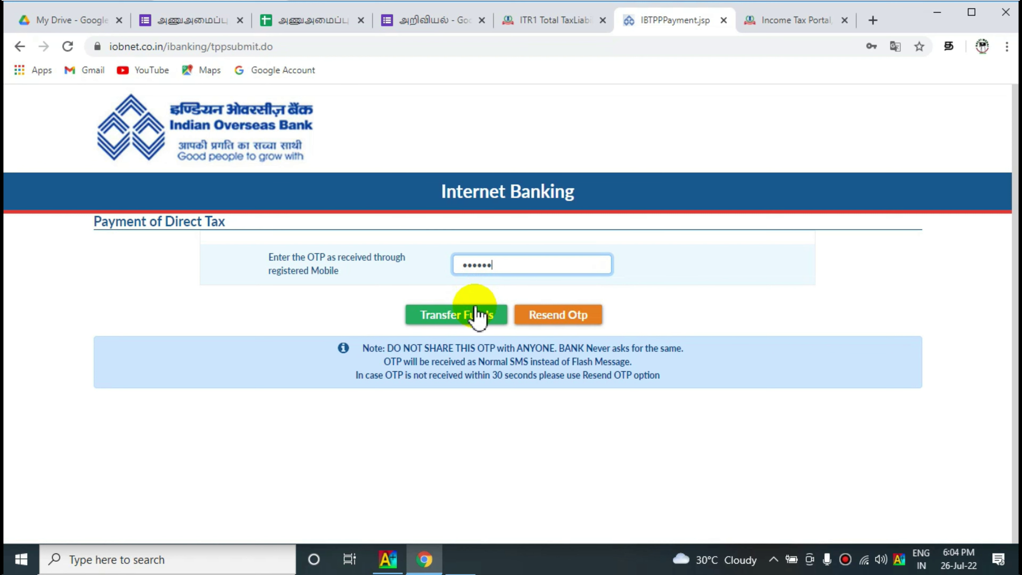
- Confirm the OTP to complete the ₹20,850 IOB payment, then return to the ITR1 e-Filing tab
click(477, 315)
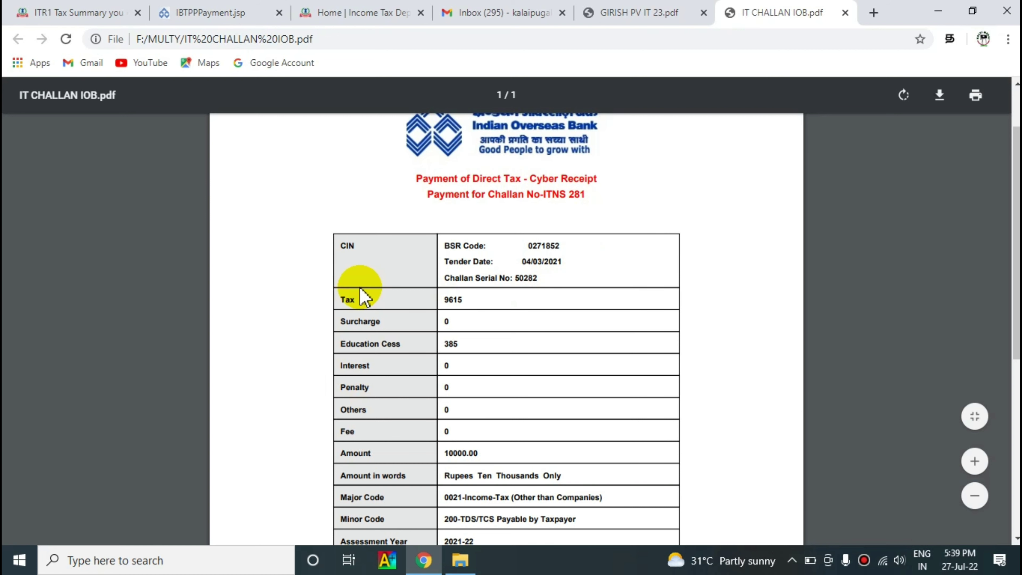
key(ctrl+Tab)
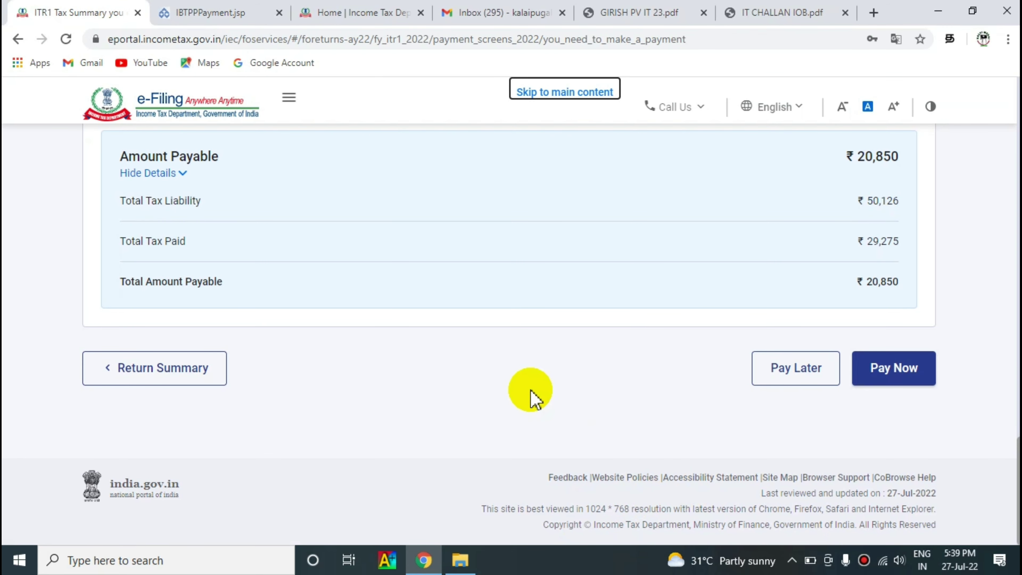
- From Return Summary, open Taxes Paid, expand Advance/Self-Assessment tax, and add a new entry
click(142, 372)
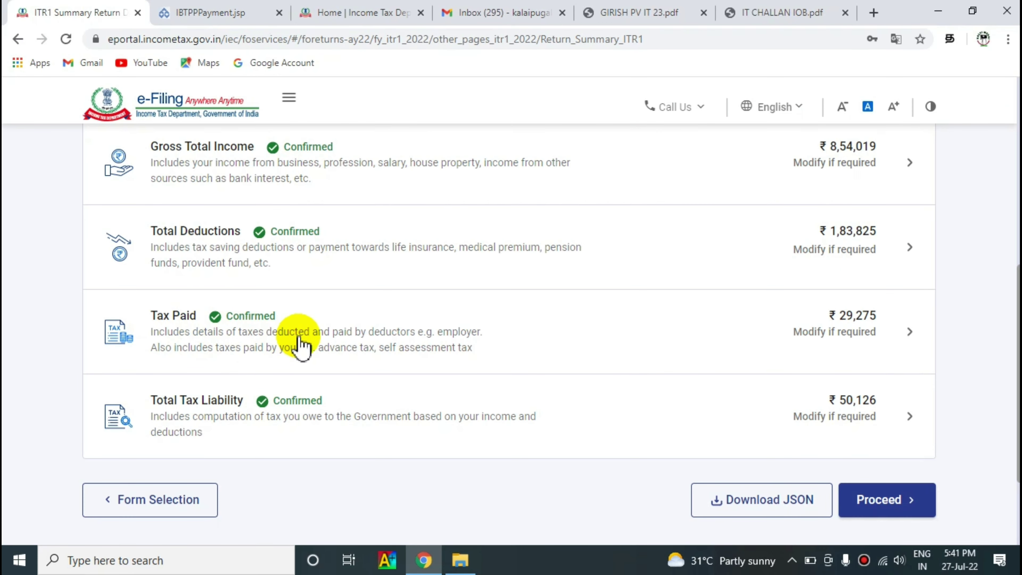
click(400, 346)
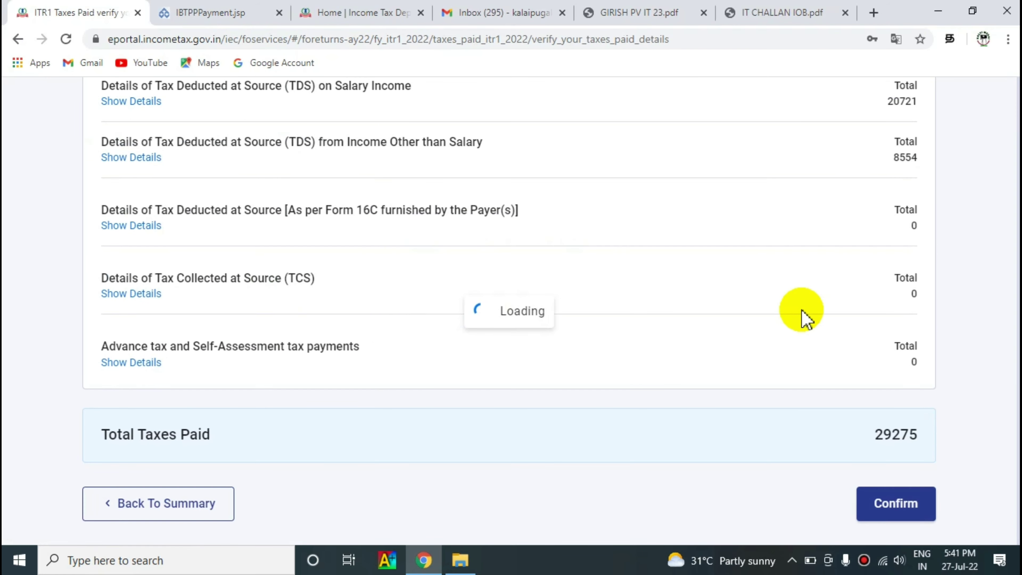
scroll(510, 311, down, 6)
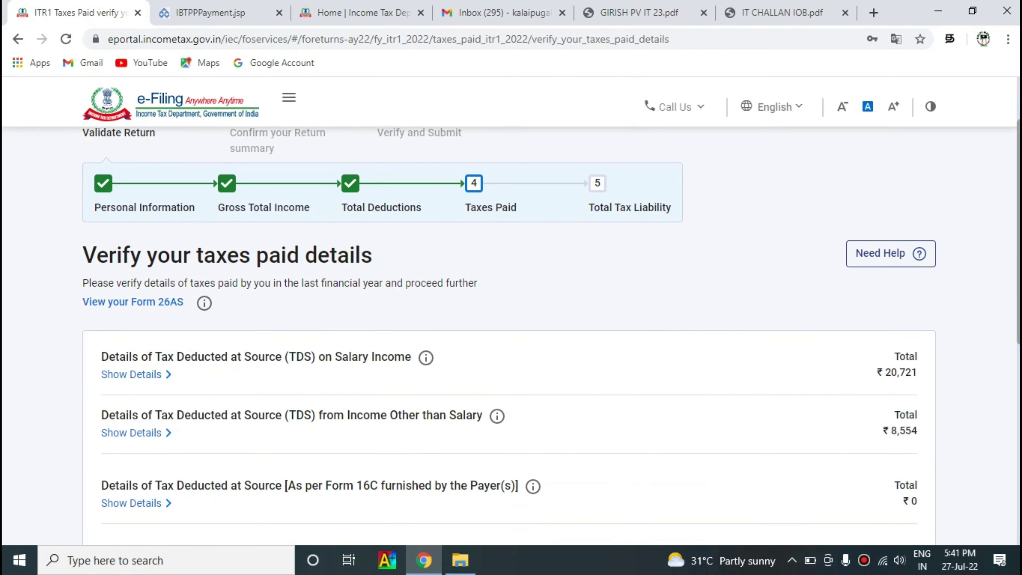
scroll(406, 445, down, 4)
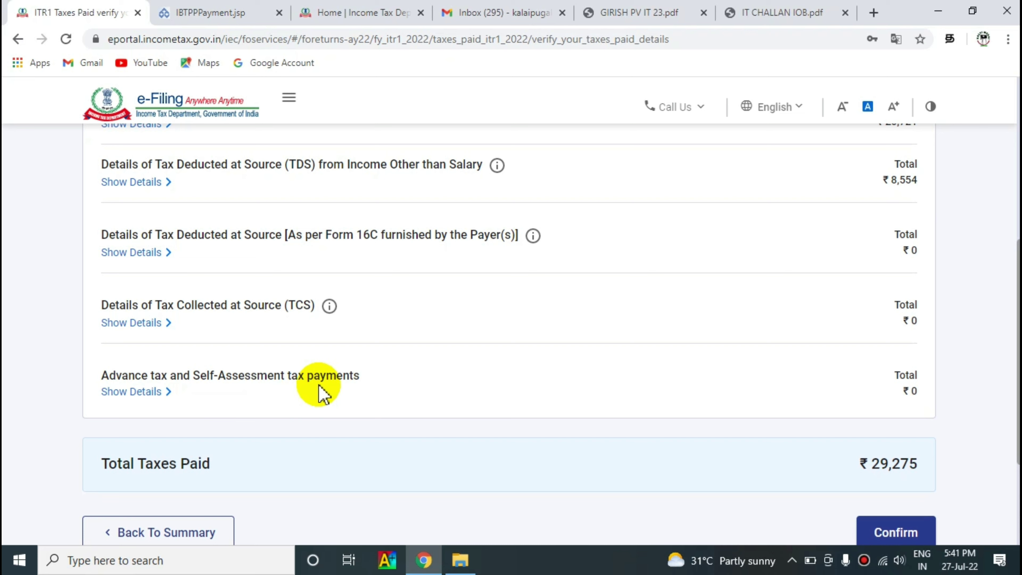
click(141, 394)
click(146, 453)
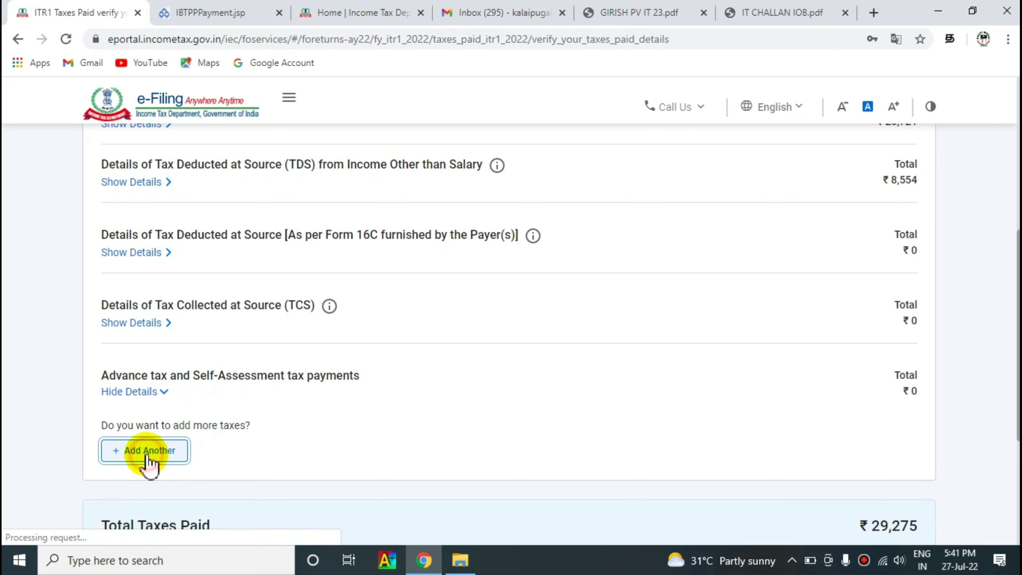
click(165, 340)
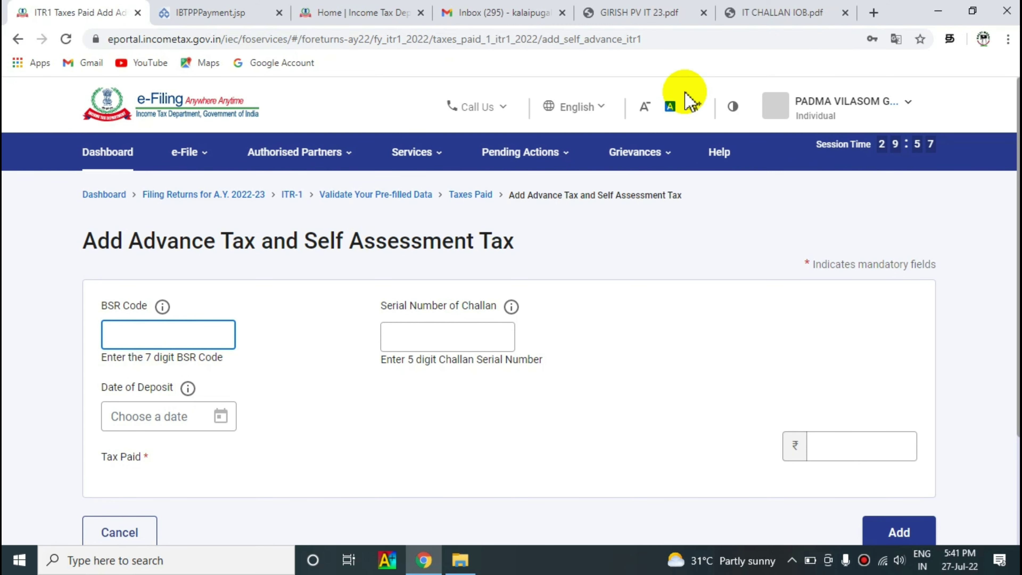
- Copy BSR code 0271852 and the challan serial number from the challan receipt into the form
click(740, 20)
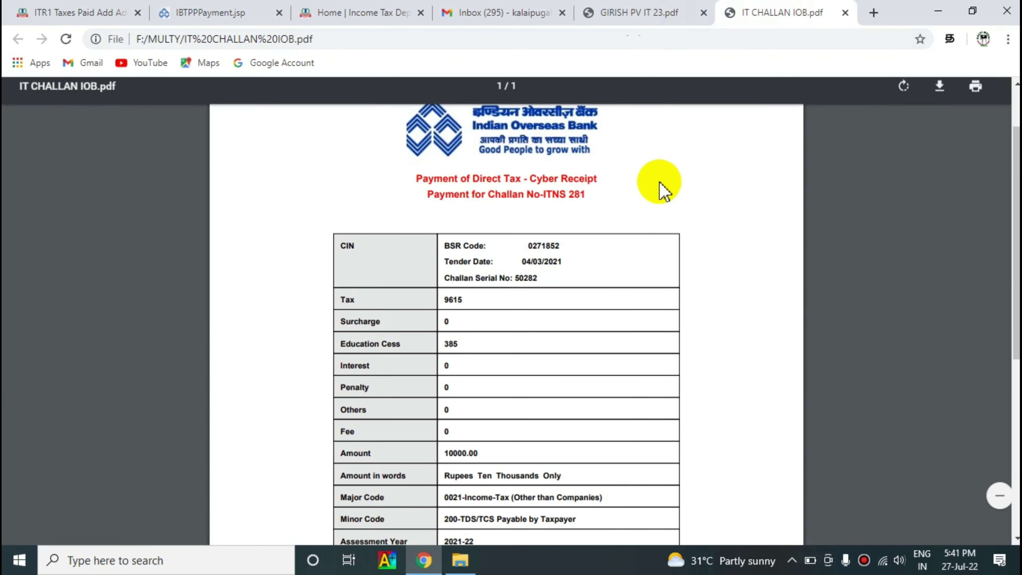
double_click(529, 246)
key(ctrl+c)
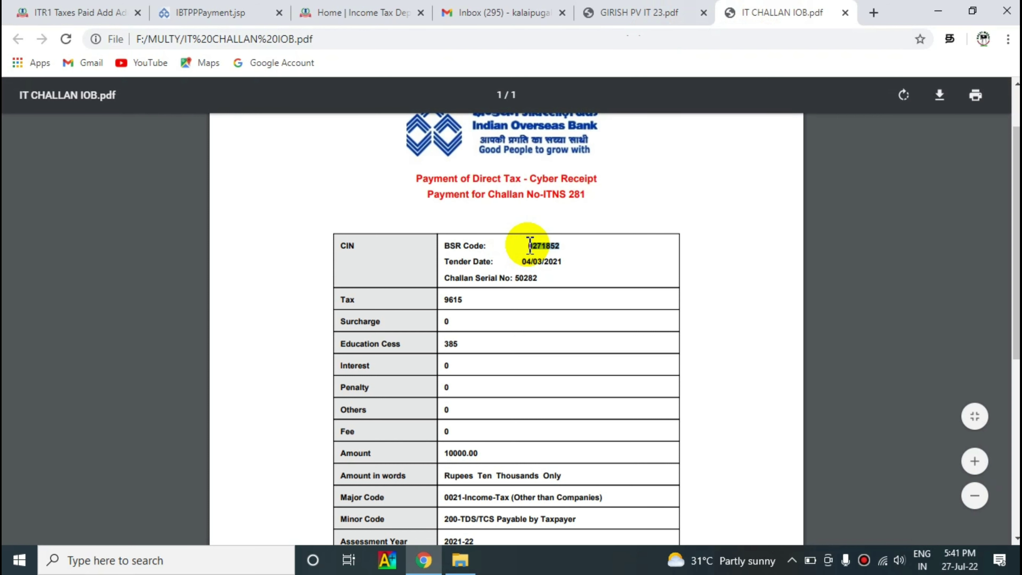
click(84, 12)
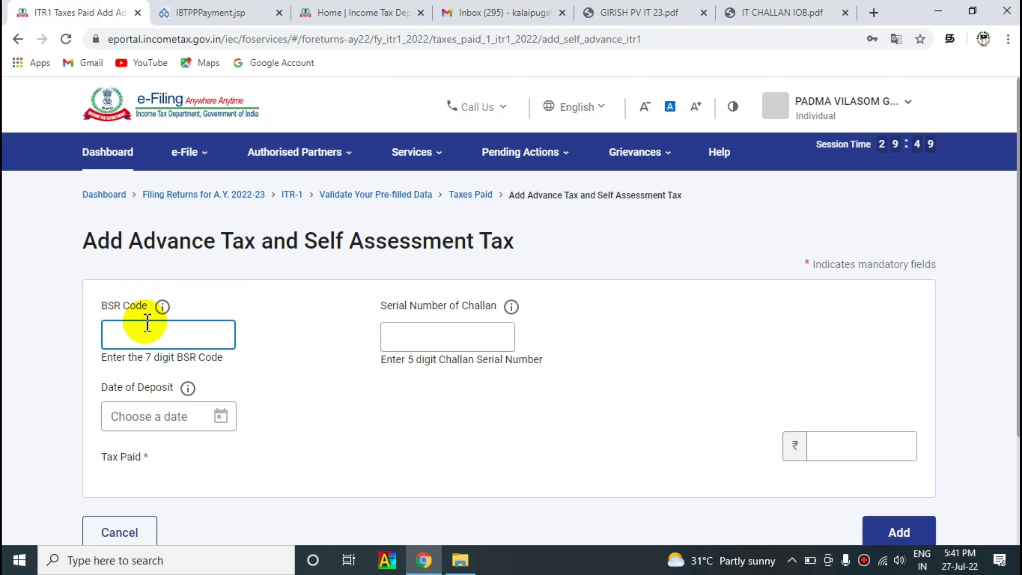
key(ctrl+v)
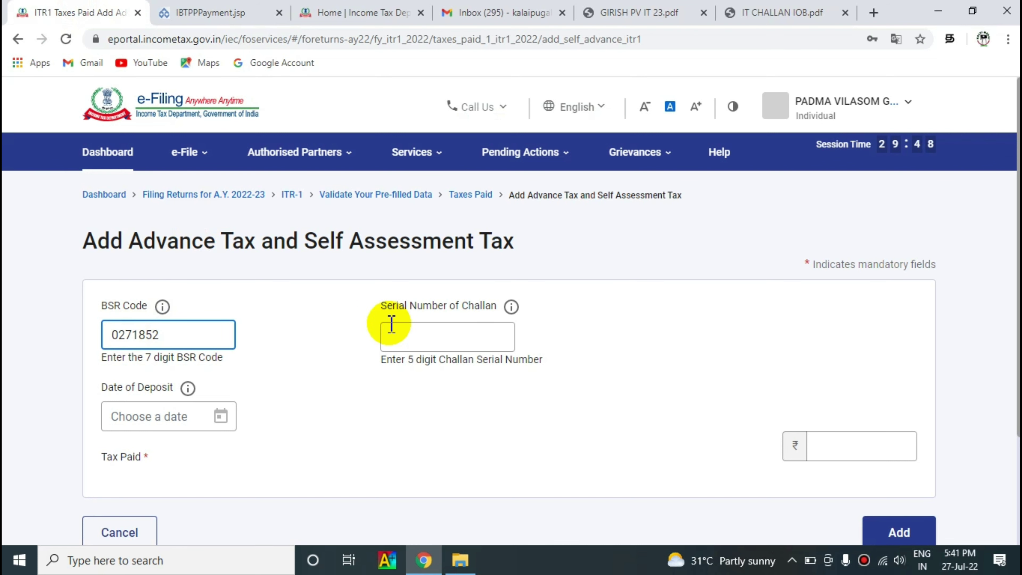
click(427, 334)
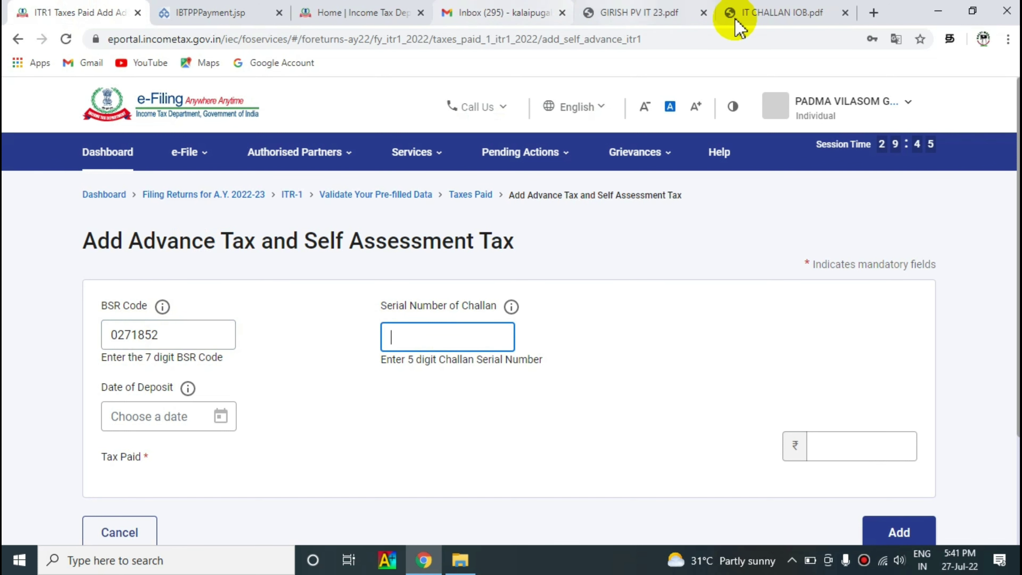
click(771, 14)
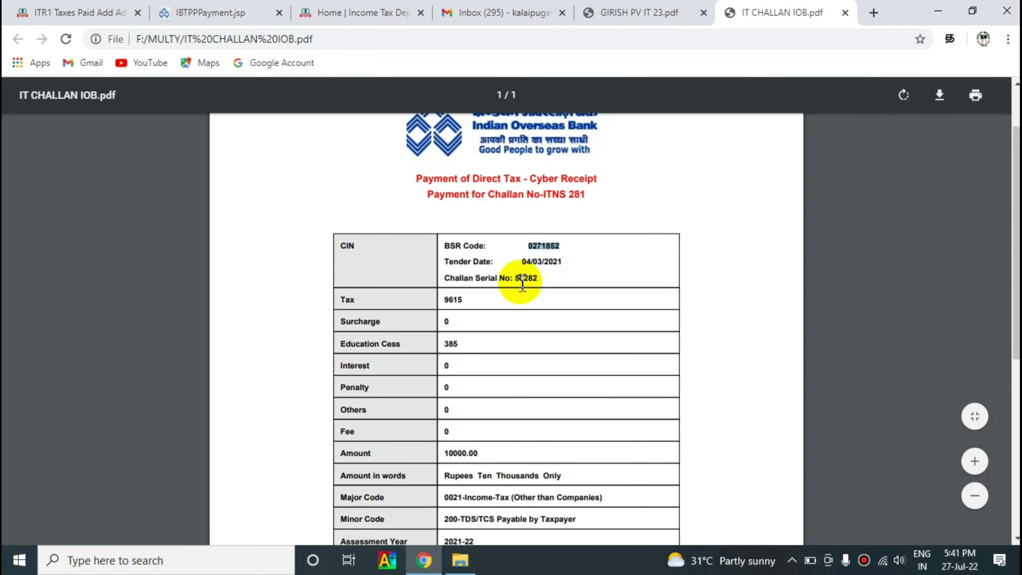
double_click(521, 279)
key(ctrl+c)
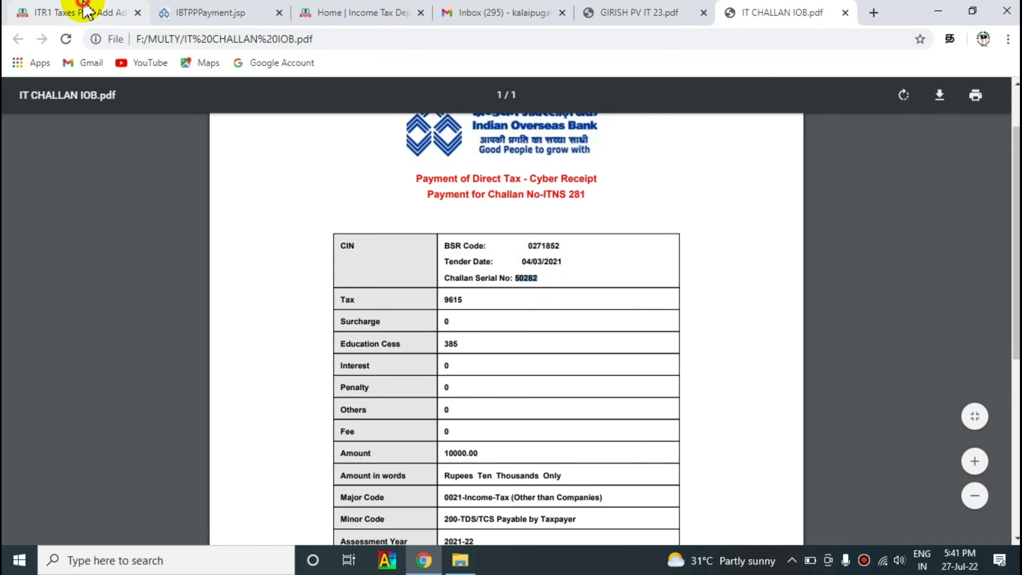
click(79, 11)
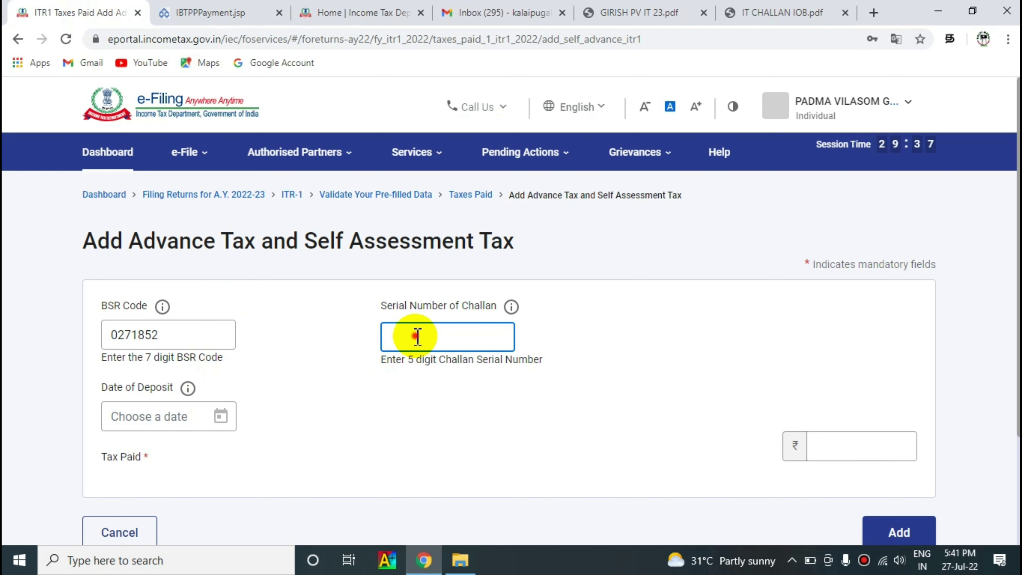
key(ctrl+v)
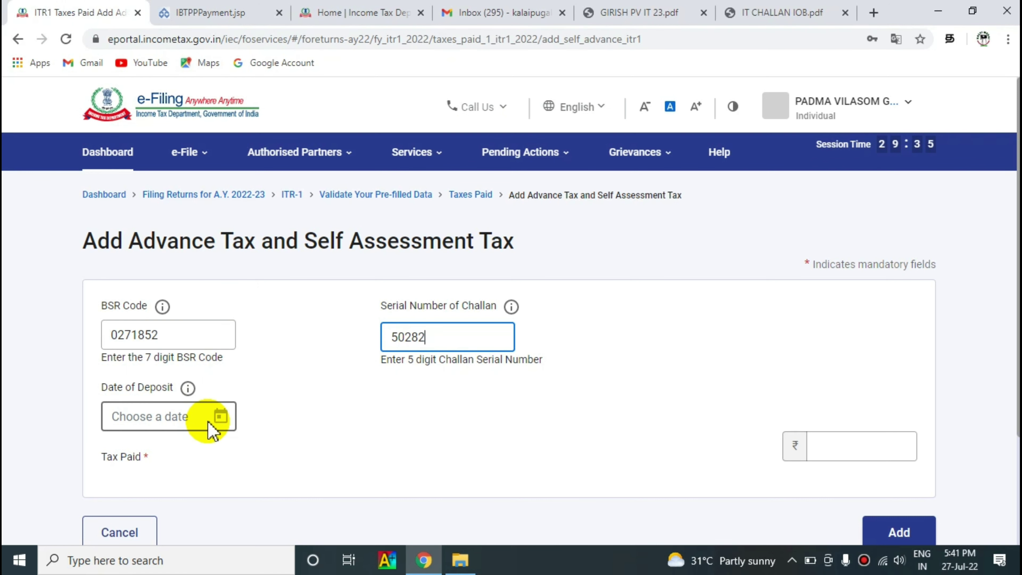
- Set the deposit date to 27-Jul-2022 and enter Tax Paid of 20850
click(220, 416)
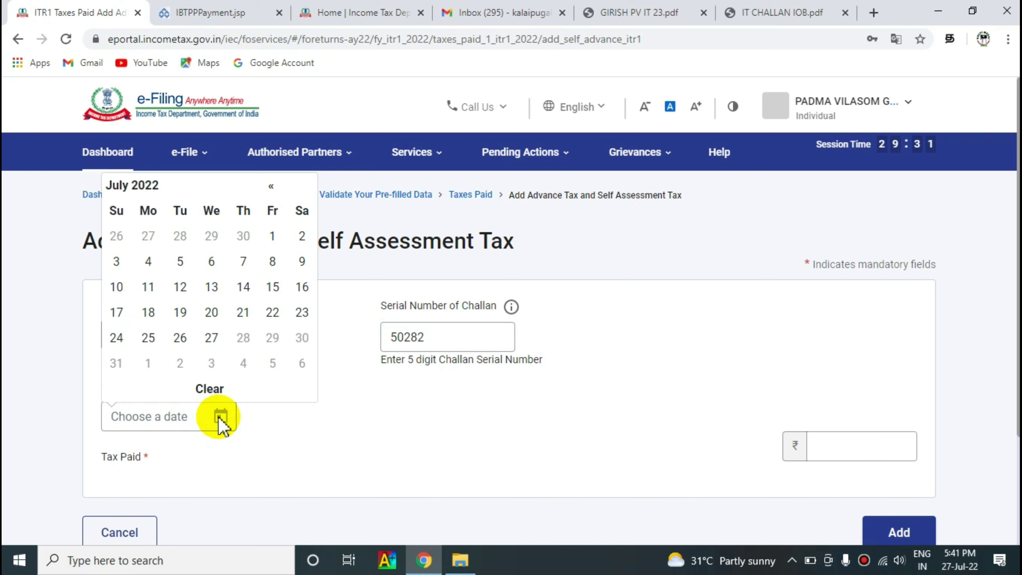
click(213, 340)
click(841, 454)
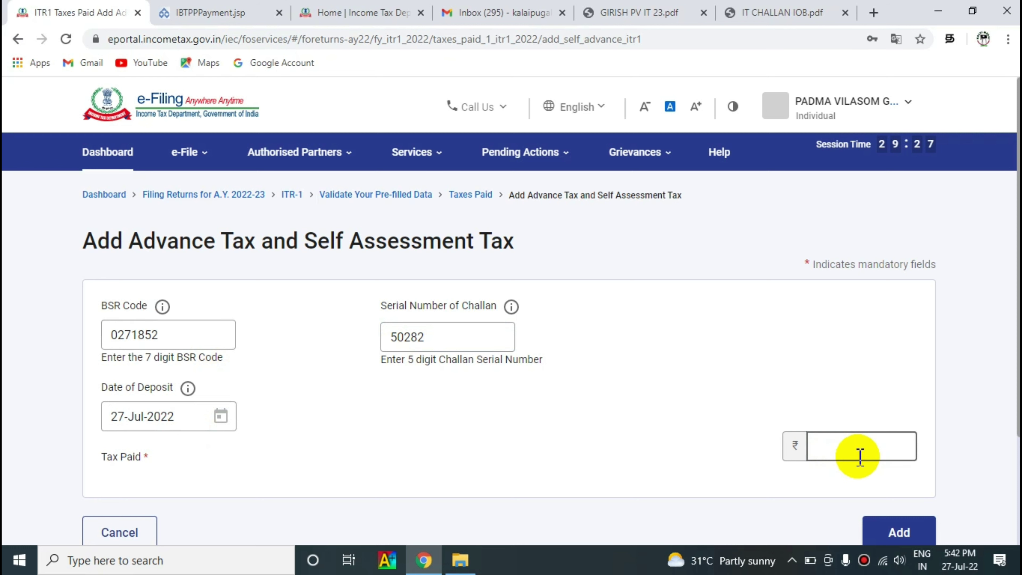
text(20850)
click(744, 485)
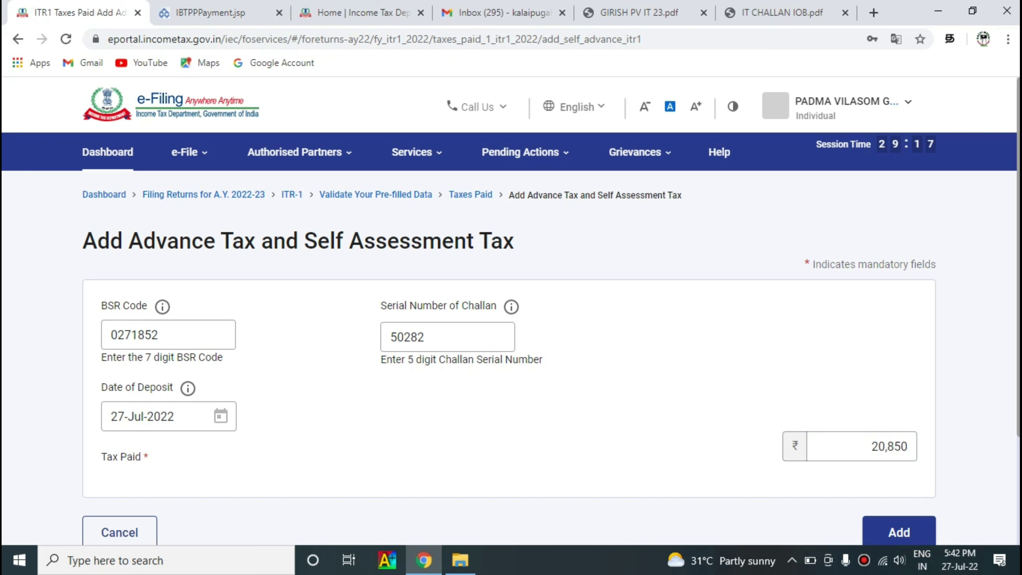
- Submit the ₹20,850 self-assessment tax entry to return to the taxes paid page
key(Return)
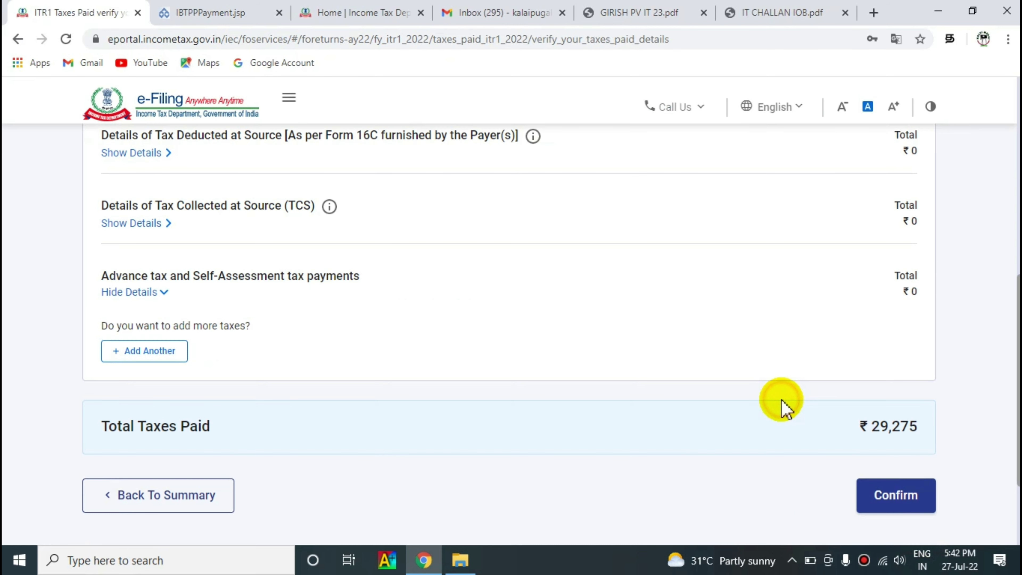